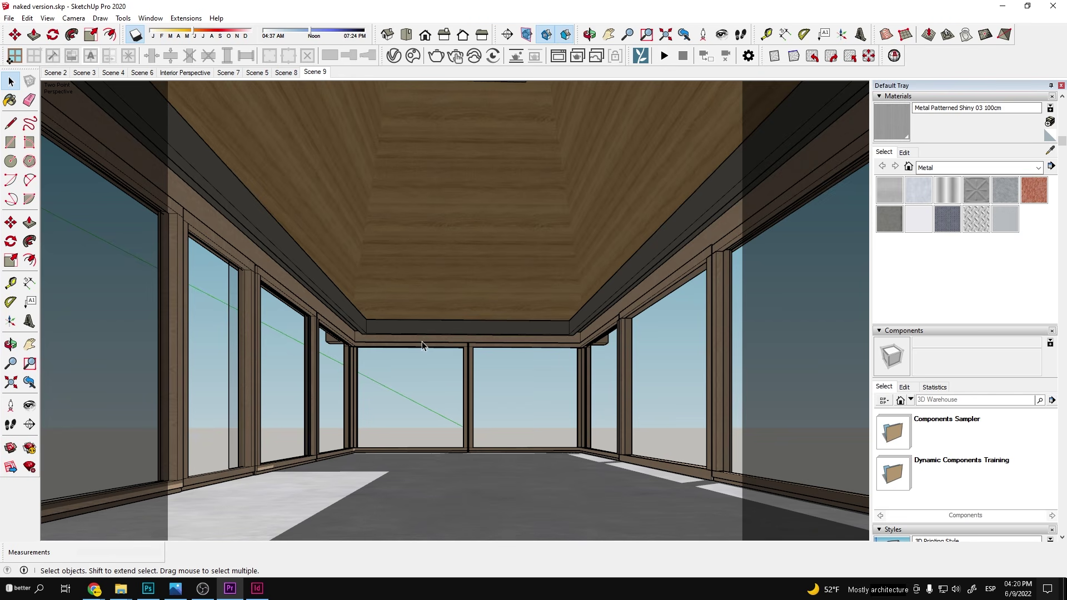
# - Show the V-Ray Asset Editor's render settings and enable the material override for the scene
pyautogui.click(391, 56)
pyautogui.moveTo(675, 163); pyautogui.dragTo(655, 135)
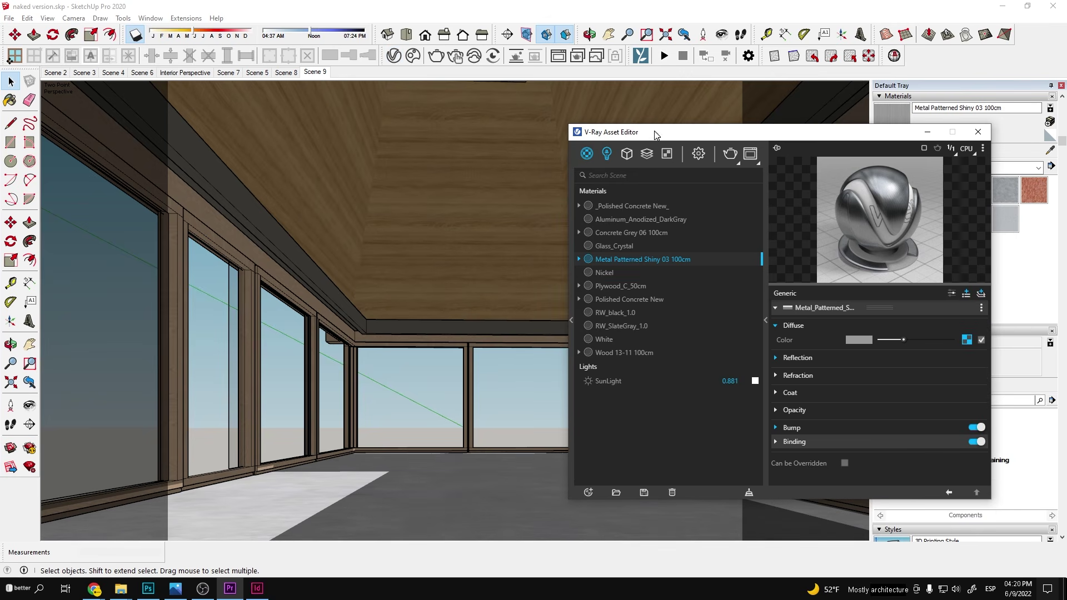
pyautogui.click(697, 154)
pyautogui.click(629, 254)
pyautogui.click(747, 257)
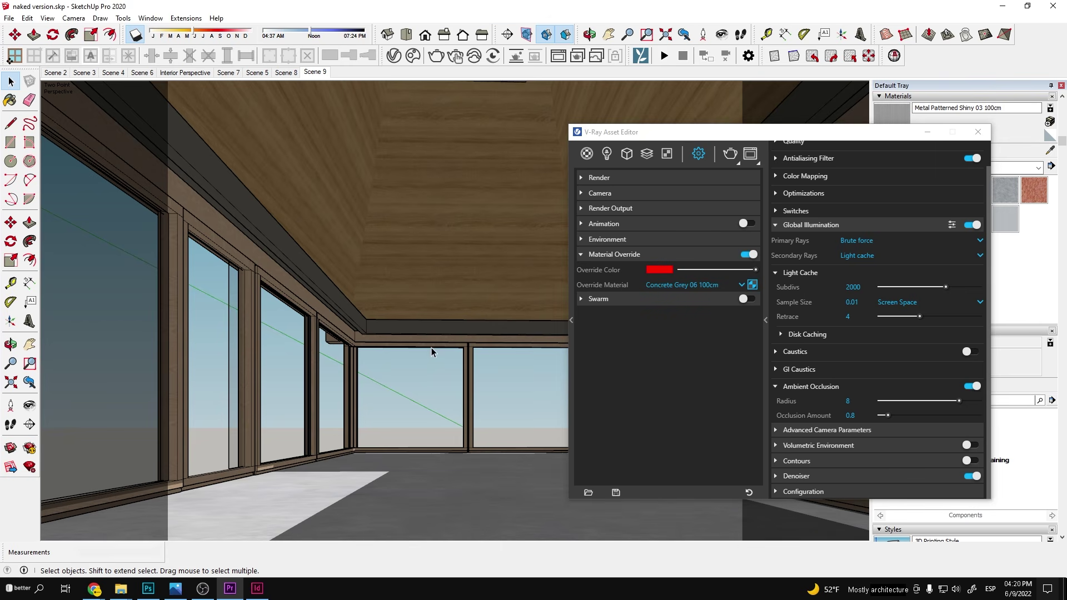
# - Sample the window glass and the wooden frame materials to check their Can Be Overridden setting
pyautogui.press('b')
pyautogui.keyDown('alt'); pyautogui.click(404, 400); pyautogui.keyUp('alt')
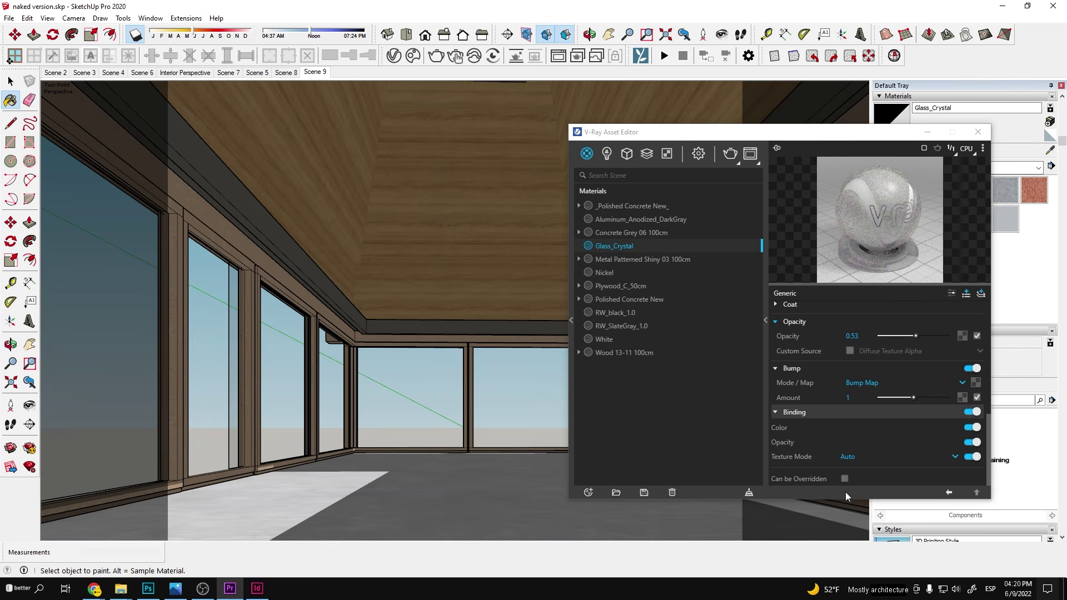
pyautogui.keyDown('alt'); pyautogui.click(410, 338); pyautogui.keyUp('alt')
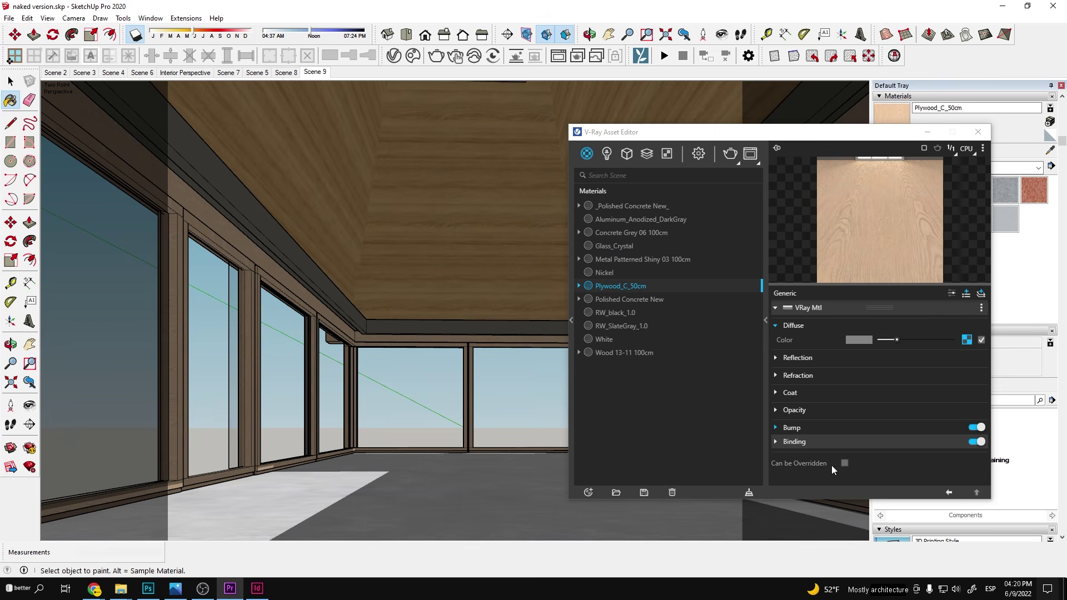
# - Examine the SunLight's orientation, color, intensity and sky parameters
pyautogui.click(626, 155)
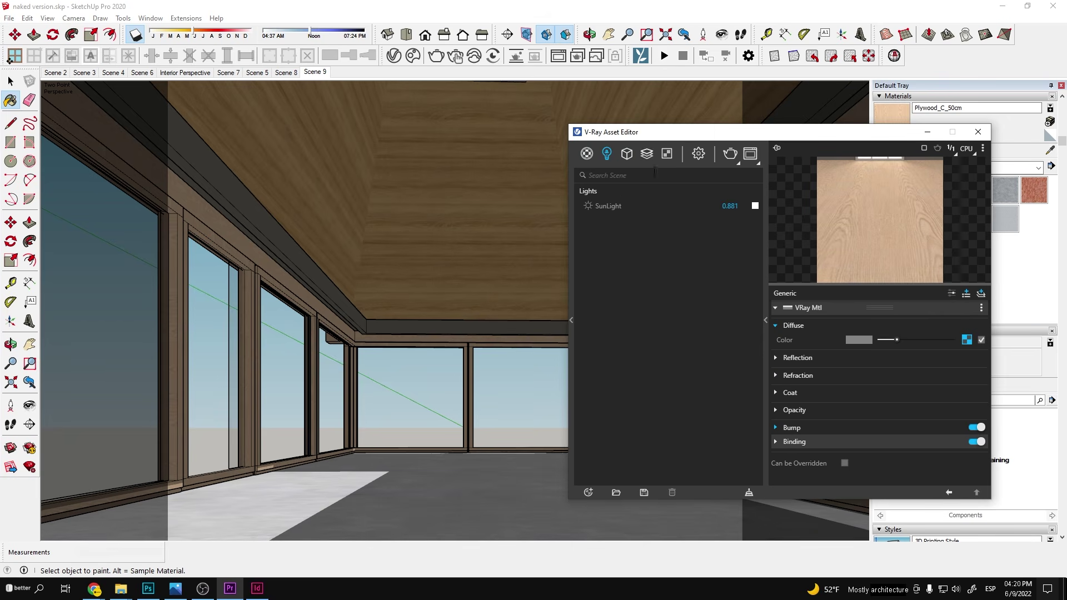
pyautogui.click(621, 209)
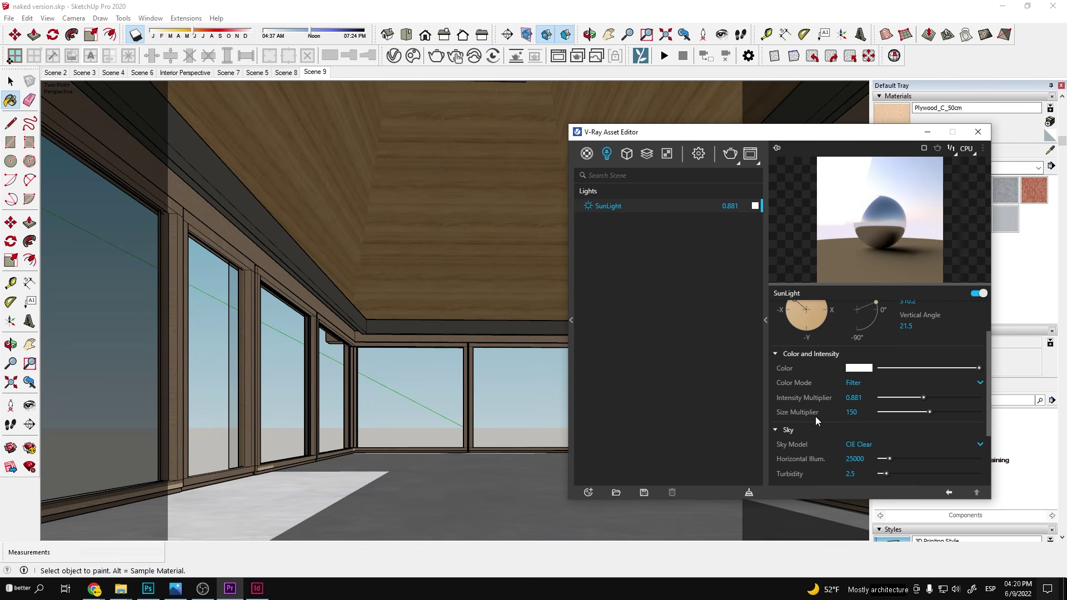
pyautogui.scroll(2, 797, 353)
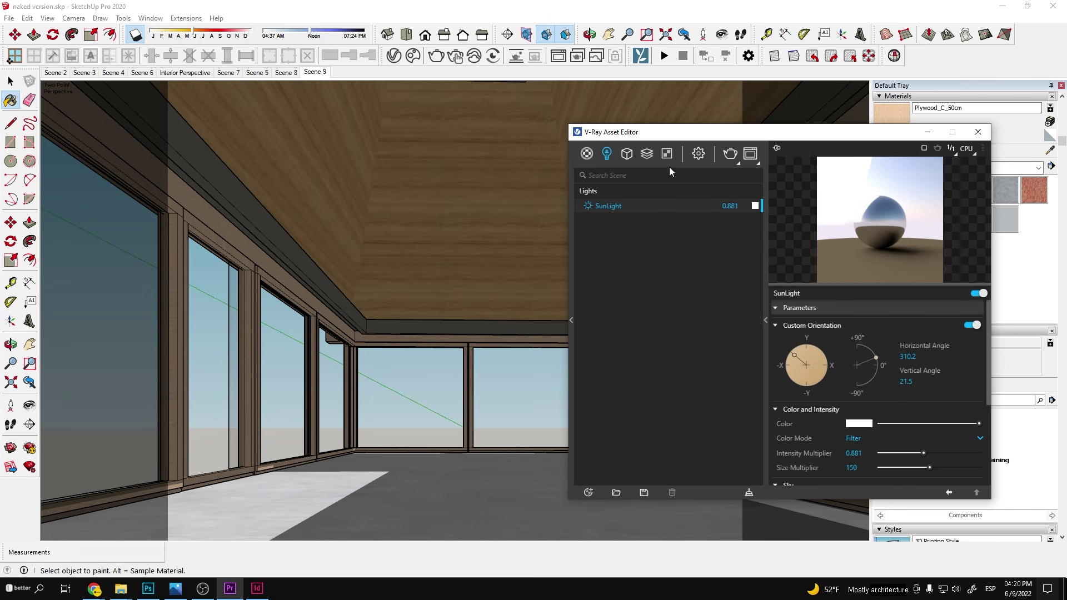
# - Review the render elements, examining Ambient Occlusion, Back to Beauty and Diffuse
pyautogui.click(648, 155)
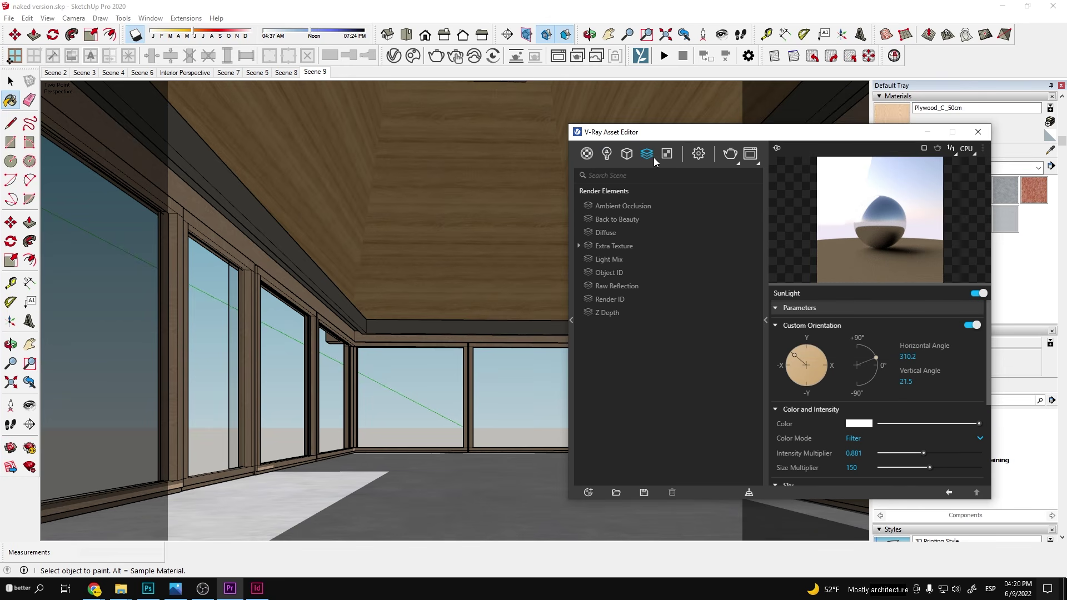
pyautogui.click(636, 204)
pyautogui.click(631, 218)
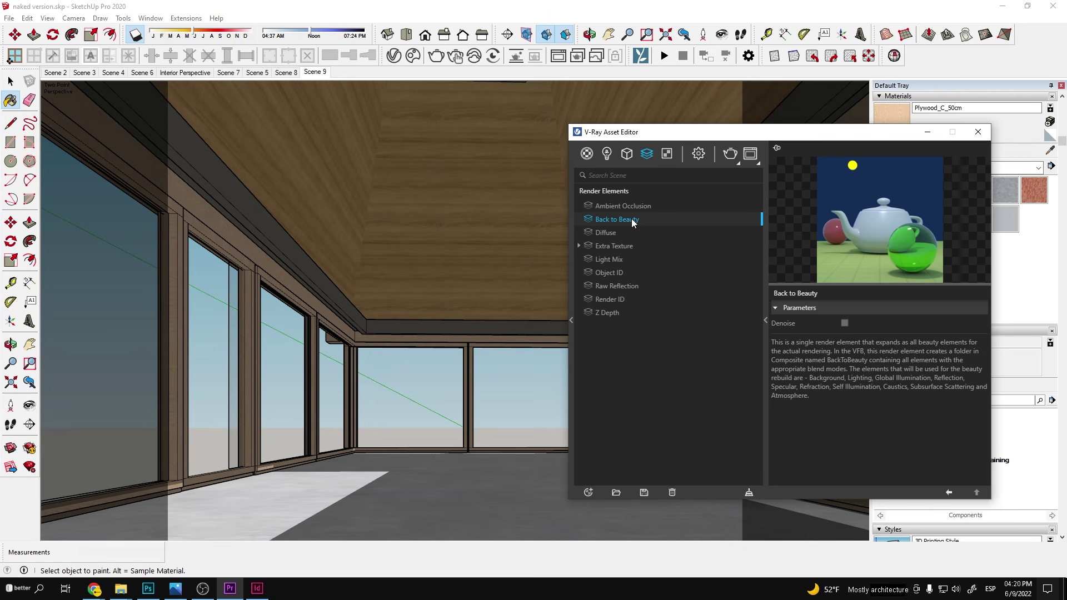
pyautogui.click(626, 233)
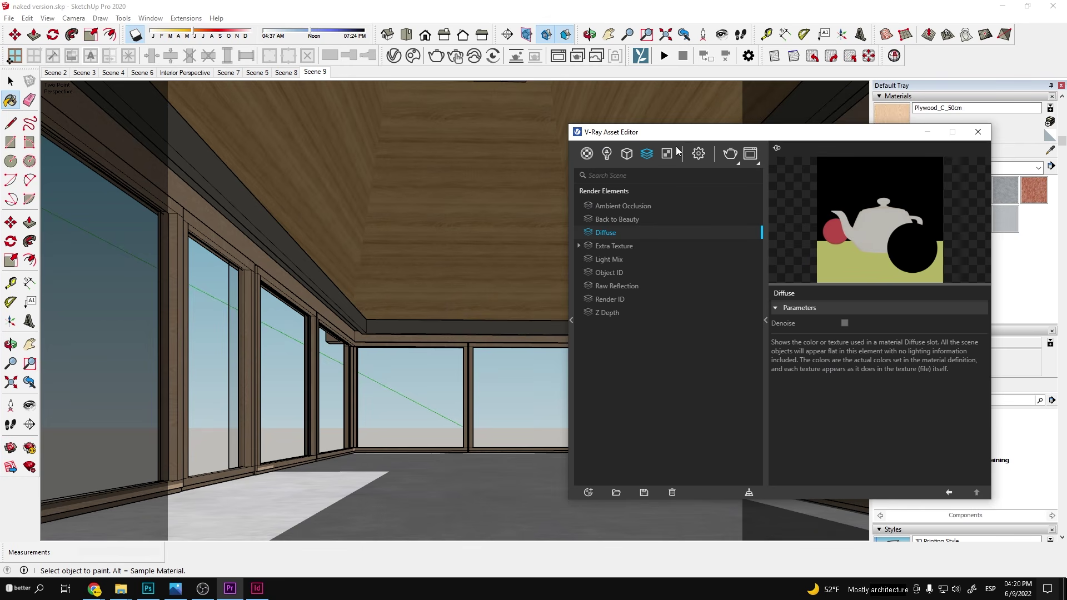
# - Review the V-Ray engine quality and camera exposure settings, collapsing the Global Illumination parameters
pyautogui.click(690, 158)
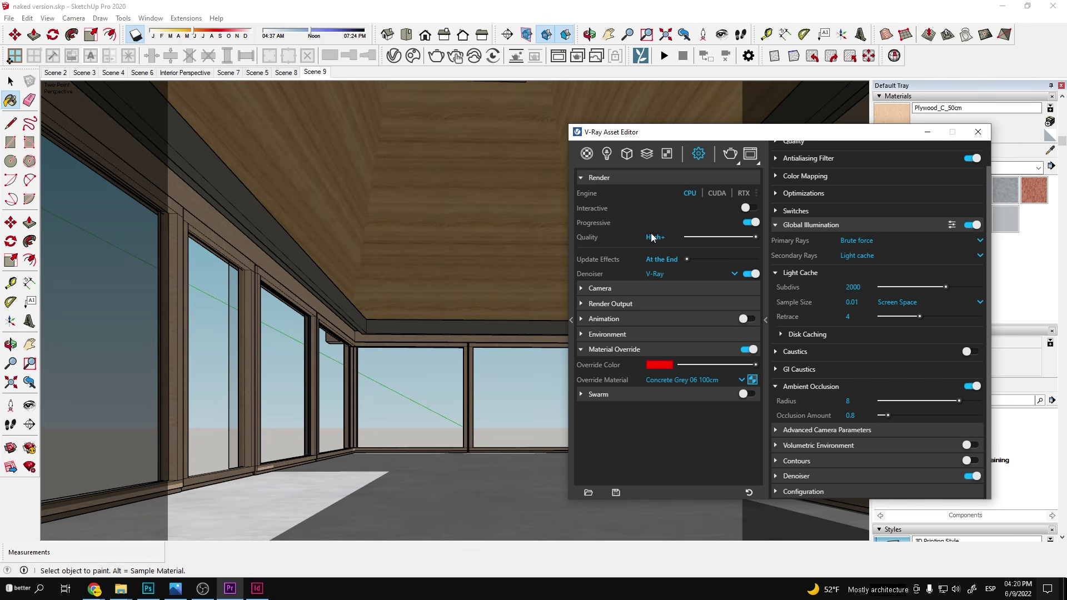
pyautogui.click(622, 179)
pyautogui.click(619, 193)
pyautogui.scroll(1, 798, 238)
pyautogui.click(775, 253)
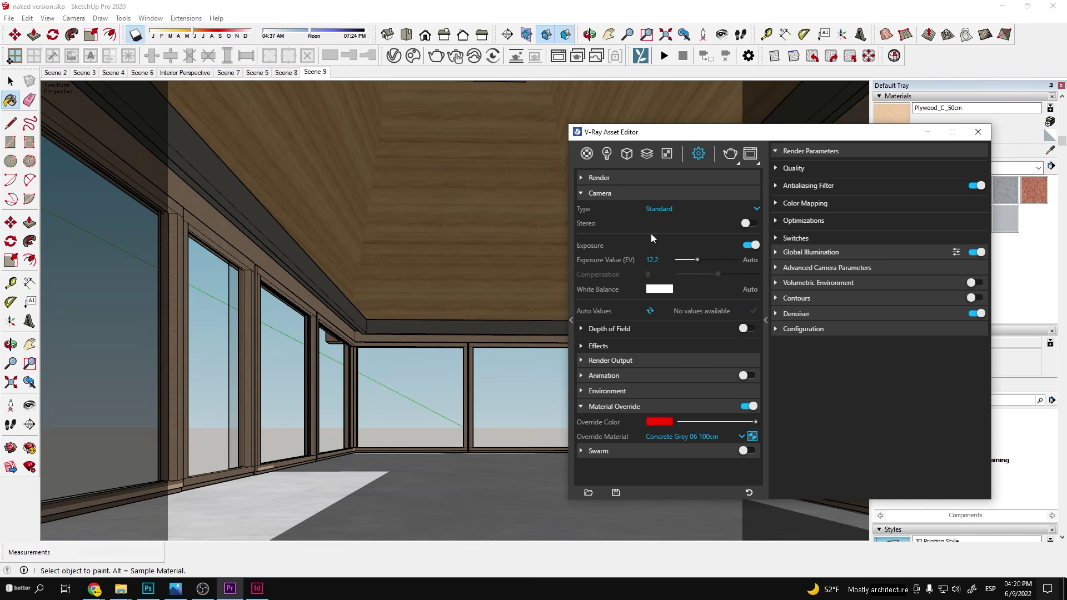
# - Turn off Safe Frame in the render output settings and start the V-Ray render
pyautogui.click(634, 194)
pyautogui.click(615, 209)
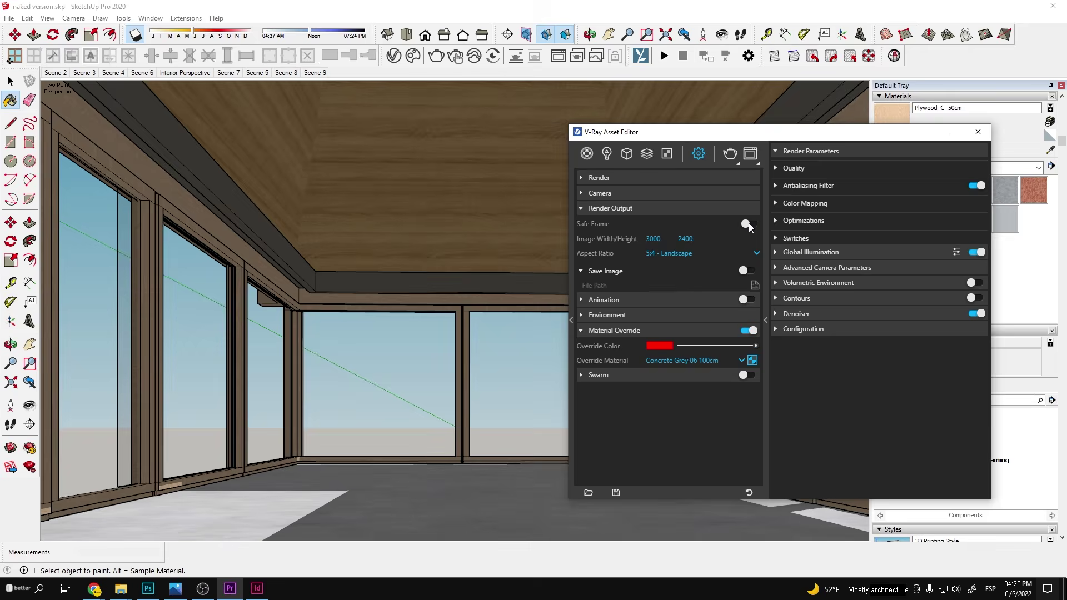
pyautogui.click(730, 158)
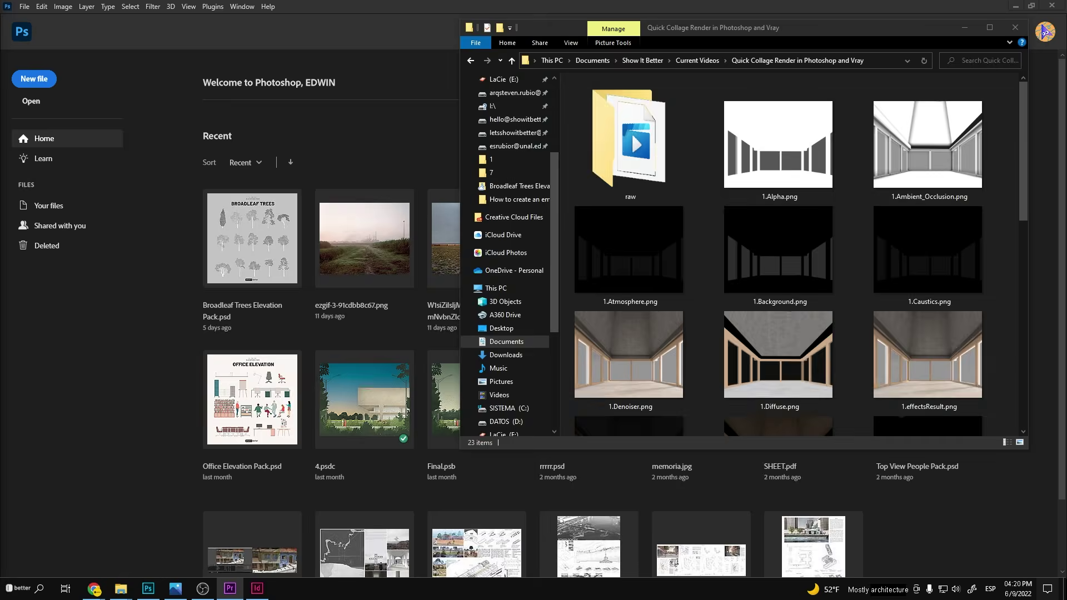
# - Switch to Photoshop, open the base render 1.png and place 1.Ambient_Occlusion.png above it
pyautogui.moveTo(785, 381)
pyautogui.mouseDown()
pyautogui.moveTo(143, 369)
pyautogui.moveTo(389, 278)
pyautogui.mouseUp()
pyautogui.scroll(5, 777, 250)
pyautogui.click(884, 194)
pyautogui.moveTo(885, 194); pyautogui.dragTo(389, 322)
pyautogui.press('Return')
# - Place the 1.Diffuse and 1.Render_ID passes from the render folder as layers in the document
pyautogui.hotkey('alt', 'Tab')
pyautogui.scroll(-3, 627, 272)
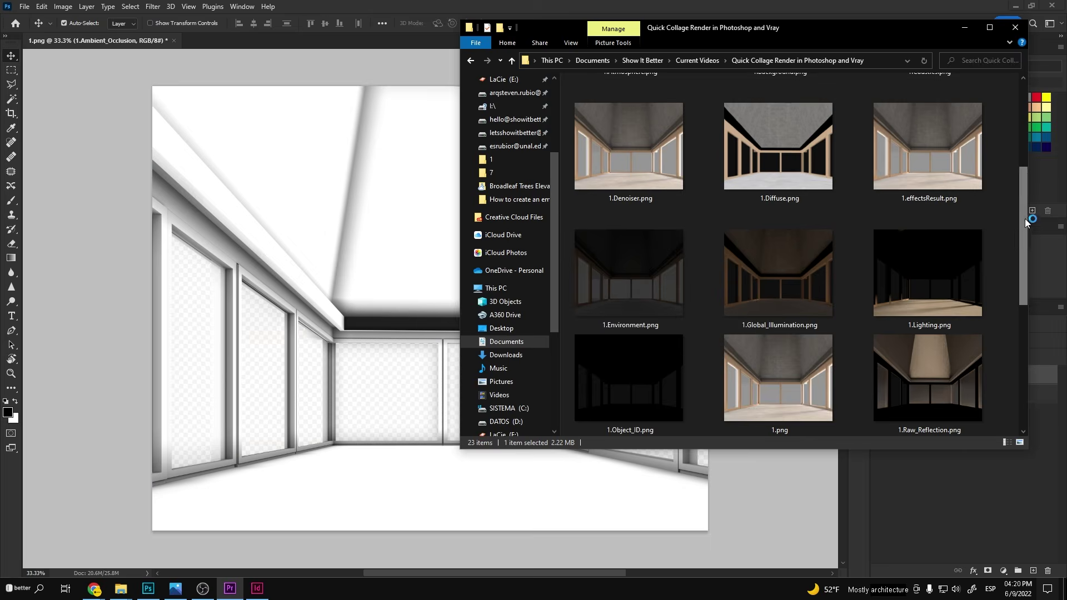
pyautogui.moveTo(779, 145); pyautogui.dragTo(389, 322)
pyautogui.press('Return')
pyautogui.hotkey('alt', 'Tab')
pyautogui.moveTo(778, 272); pyautogui.dragTo(422, 318)
# - Place the 1.Z_Depth pass as a layer above the other passes and put the file window away
pyautogui.hotkey('alt', 'Tab')
pyautogui.moveTo(805, 404); pyautogui.dragTo(389, 322)
pyautogui.press('Return')
pyautogui.hotkey('alt', 'Tab')
pyautogui.scroll(6, 782, 357)
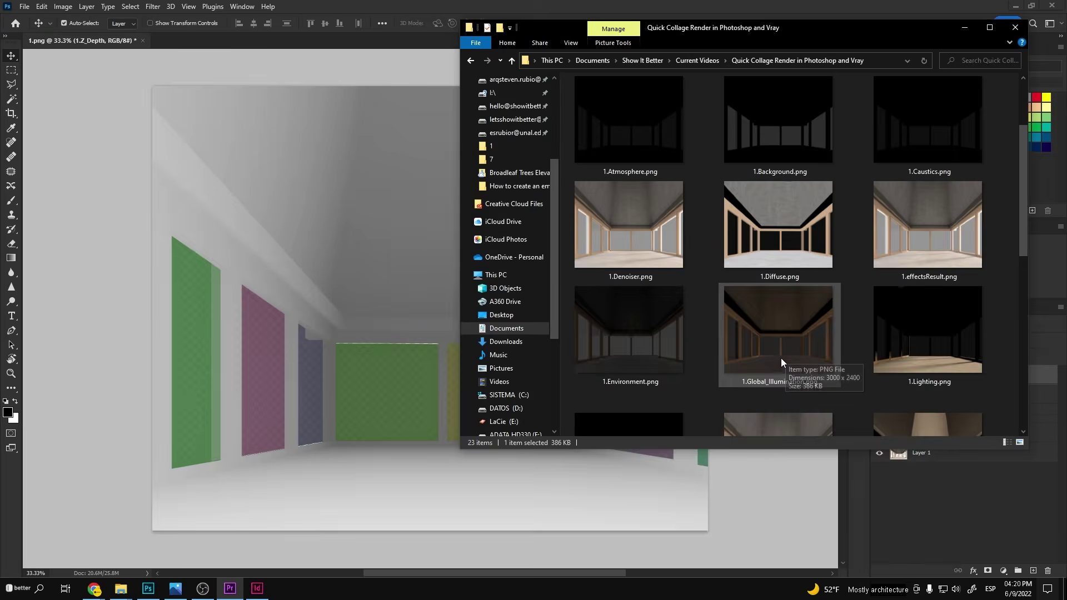
pyautogui.scroll(-1, 781, 357)
pyautogui.scroll(-5, 801, 272)
pyautogui.click(965, 28)
# - Hide the Z_Depth, Render_ID and Diffuse layers, and set the Ambient_Occlusion layer to Multiply at 16% opacity
pyautogui.moveTo(879, 374); pyautogui.dragTo(879, 414)
pyautogui.click(924, 434)
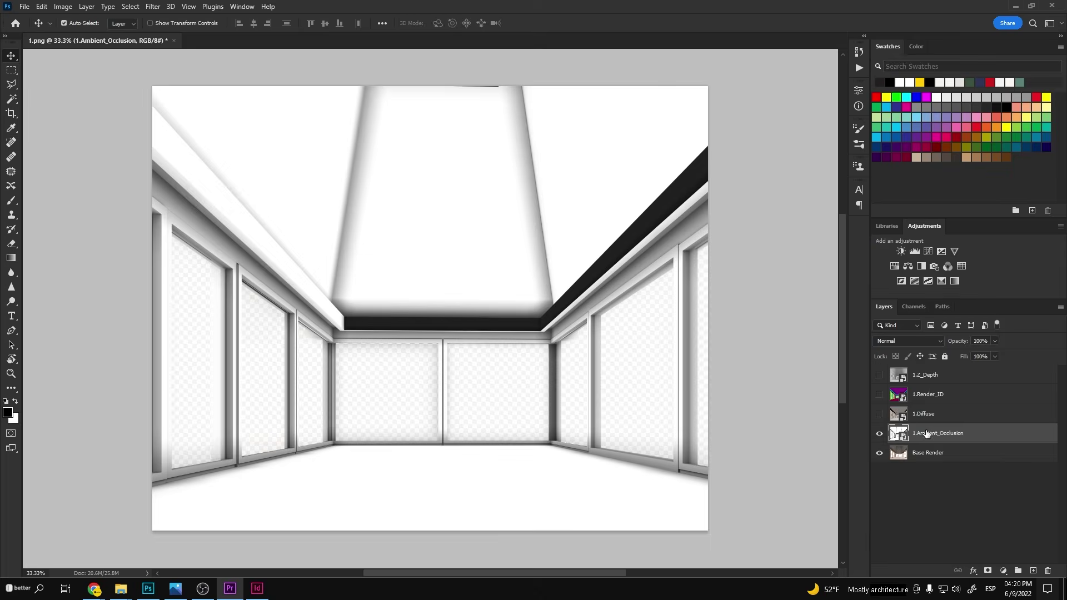
pyautogui.click(919, 342)
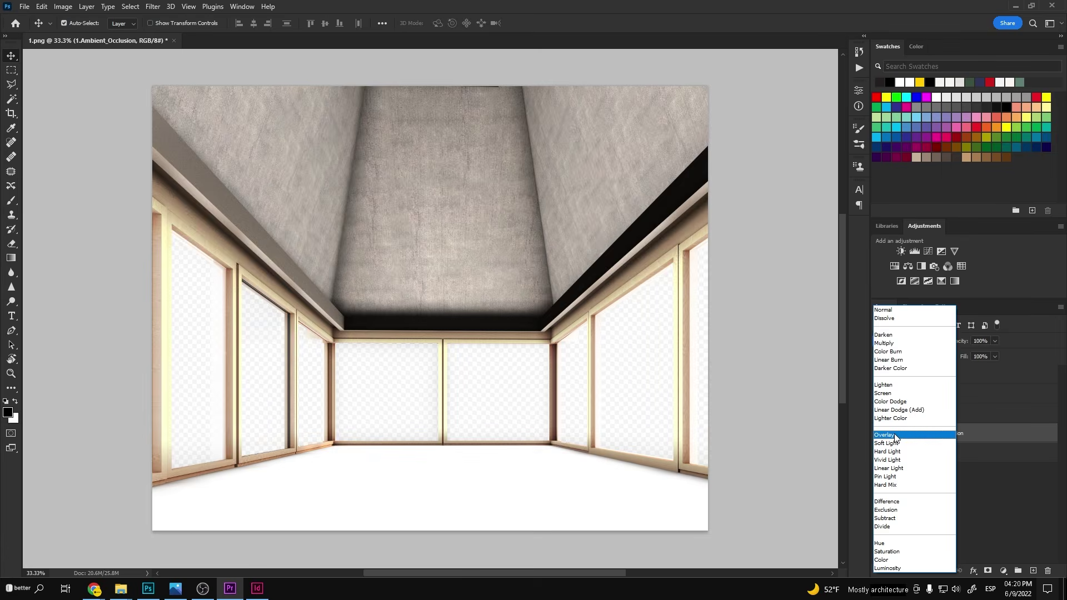
pyautogui.click(914, 344)
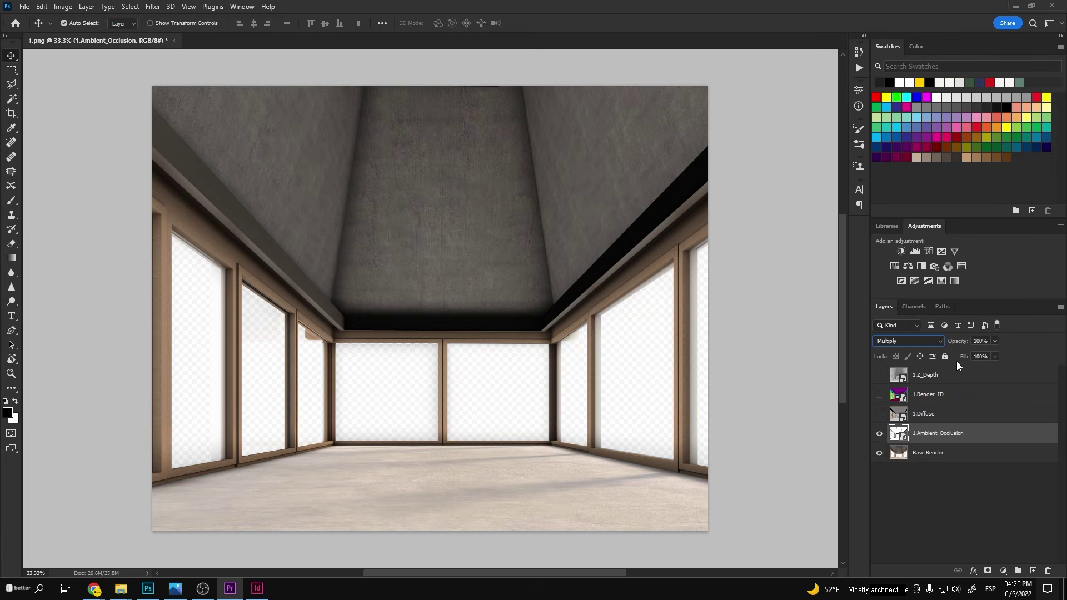
pyautogui.moveTo(755, 341); pyautogui.dragTo(800, 381)
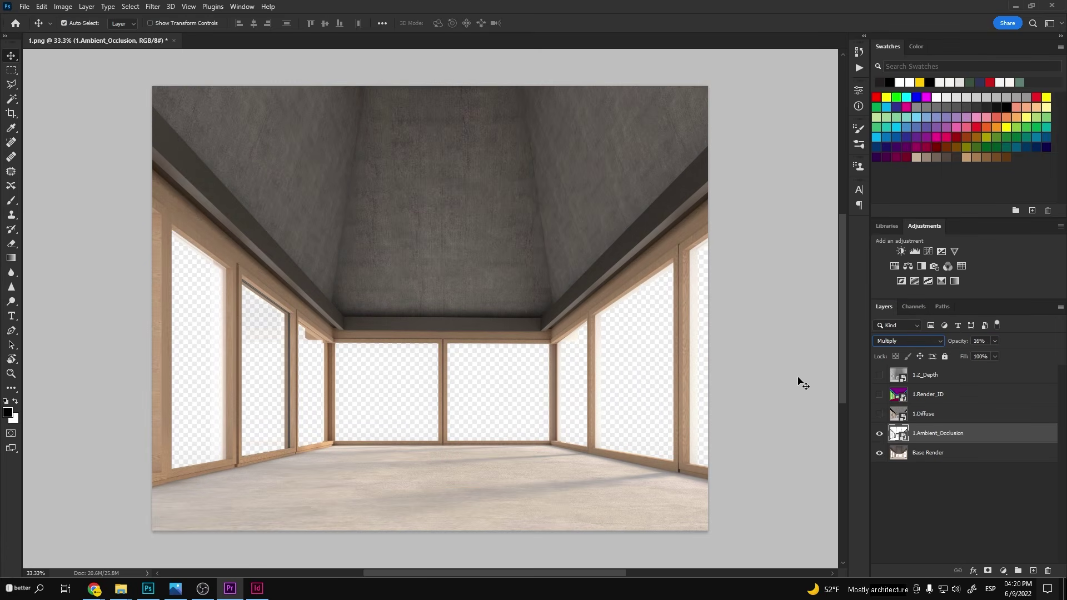
# - Show the Z_Depth layer directly above Ambient_Occlusion, invert it and blend it in Hard Light at reduced opacity
pyautogui.click(879, 434)
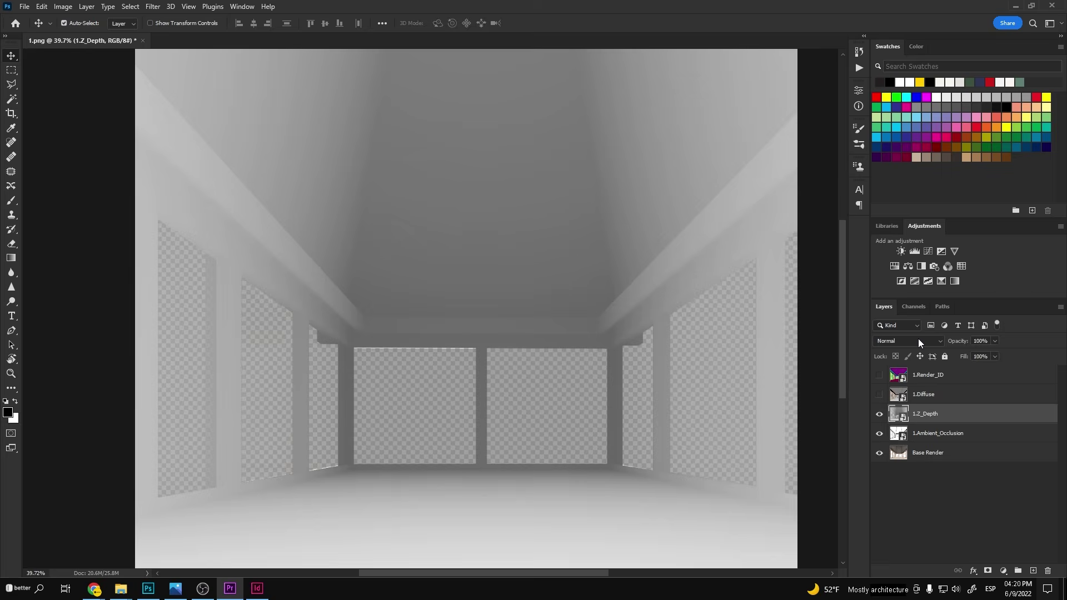
pyautogui.click(918, 343)
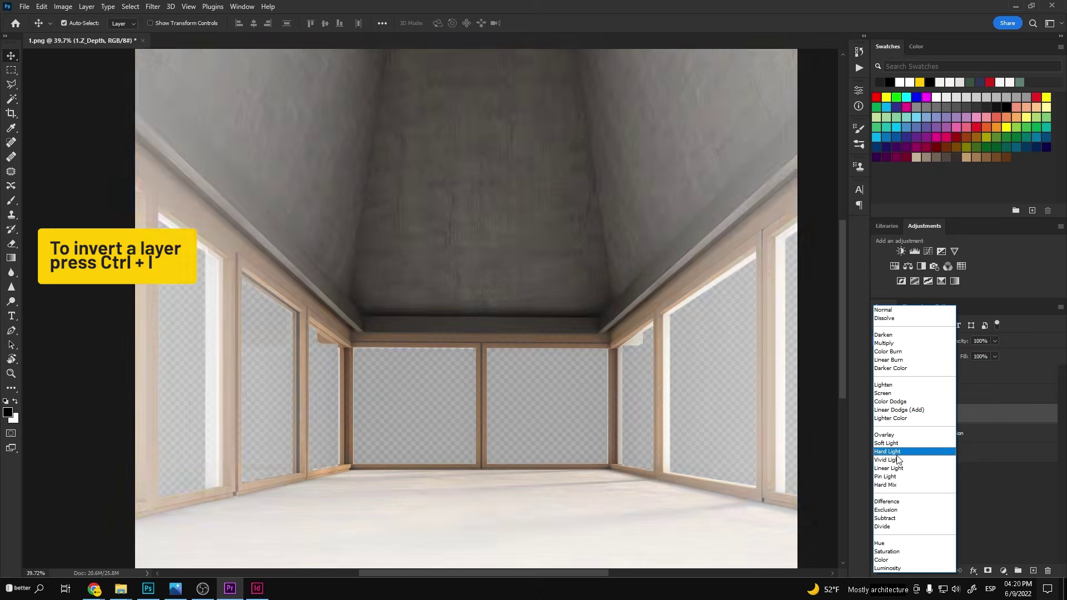
pyautogui.click(889, 451)
pyautogui.hotkey('ctrl', 'i')
pyautogui.press('4')
pyautogui.press('5')
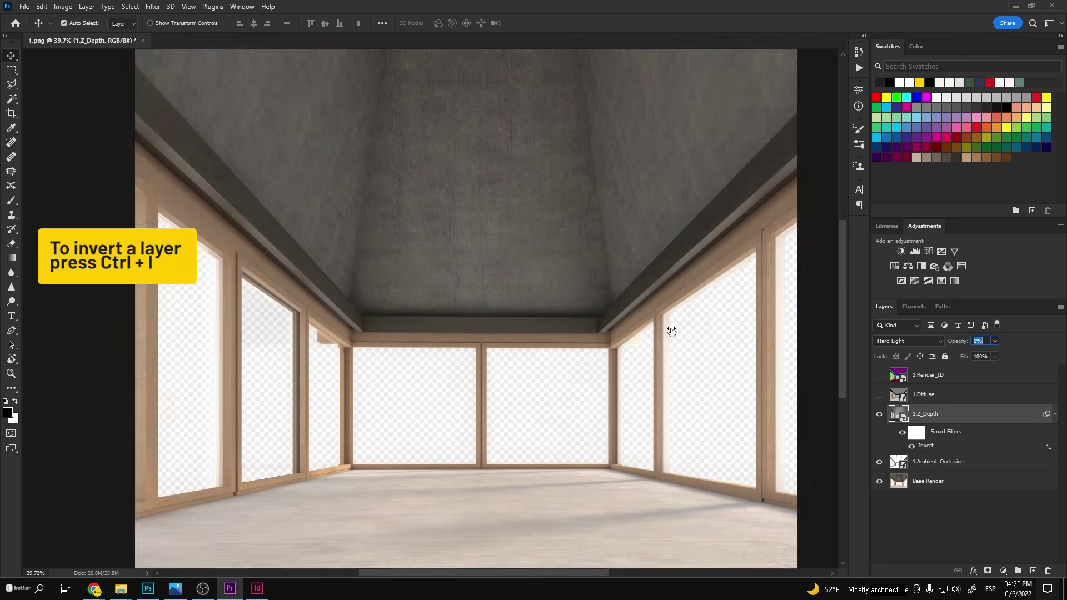
pyautogui.click(708, 361)
pyautogui.scroll(-2, 633, 378)
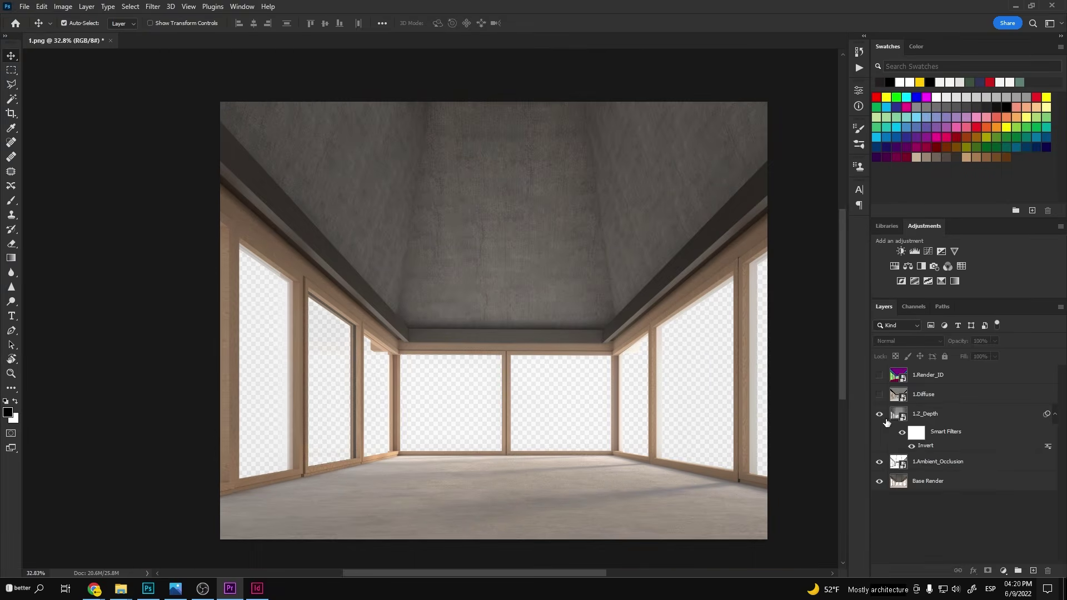
pyautogui.click(877, 415)
pyautogui.click(876, 415)
pyautogui.click(875, 415)
# - Group all the render layers and name the group Base
pyautogui.click(928, 375)
pyautogui.keyDown('shift'); pyautogui.click(928, 481); pyautogui.keyUp('shift')
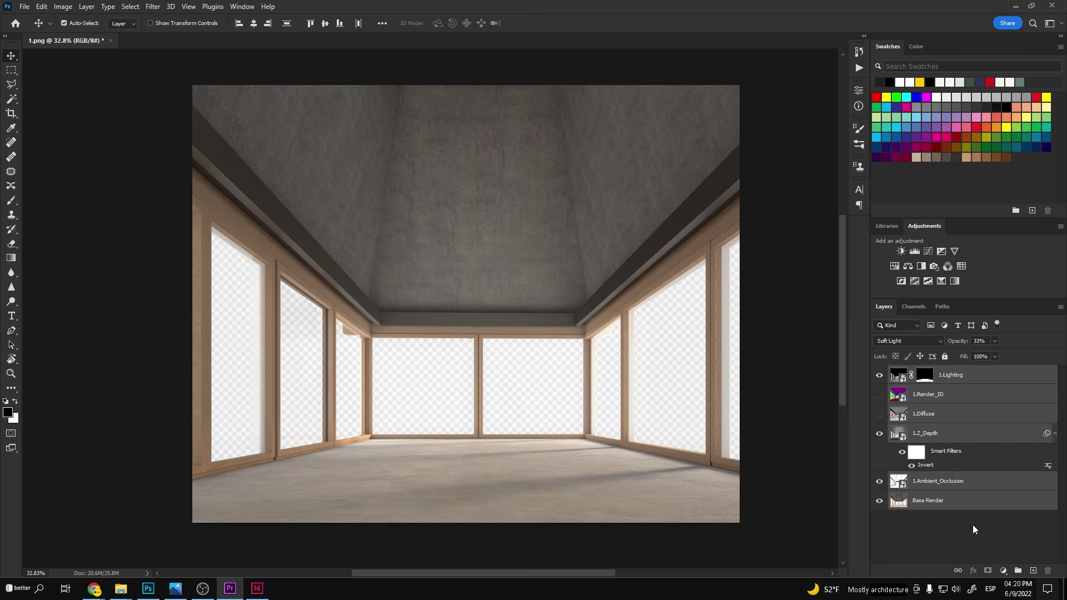
pyautogui.hotkey('ctrl', 'g')
pyautogui.rightClick(923, 378)
pyautogui.click(900, 427)
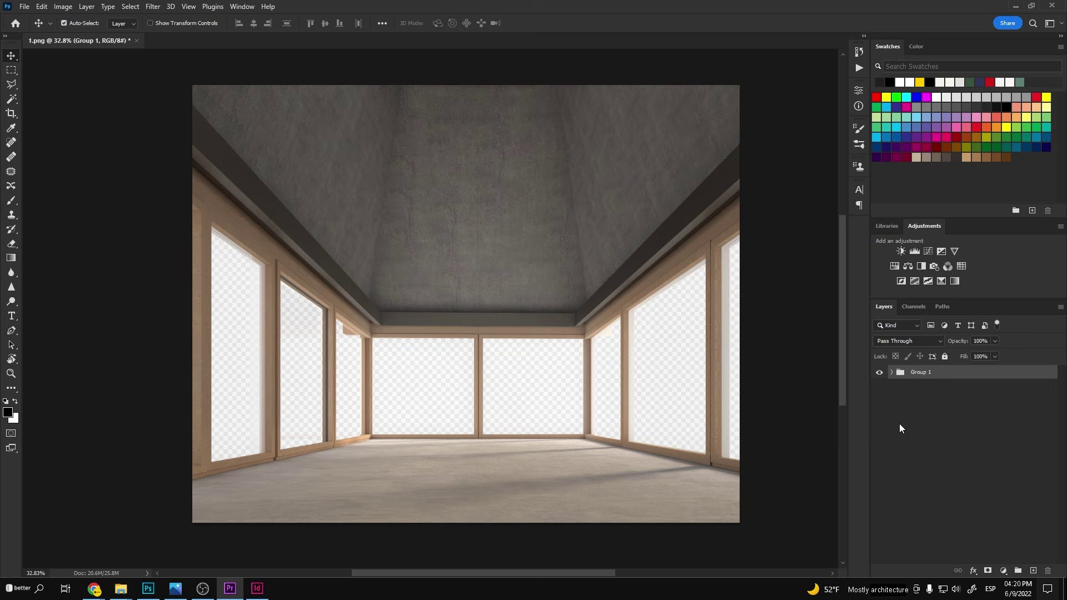
pyautogui.press('capslock')
pyautogui.write('Base')
pyautogui.press('Return')
# - Duplicate the Base group and convert the copy to a smart object
pyautogui.rightClick(921, 377)
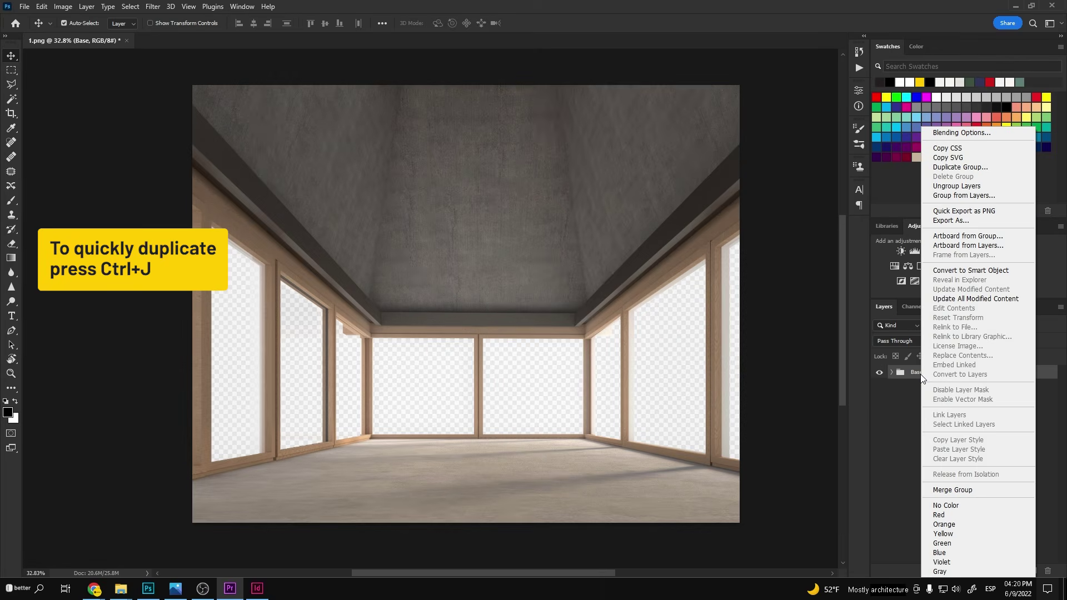
pyautogui.click(960, 167)
pyautogui.click(625, 163)
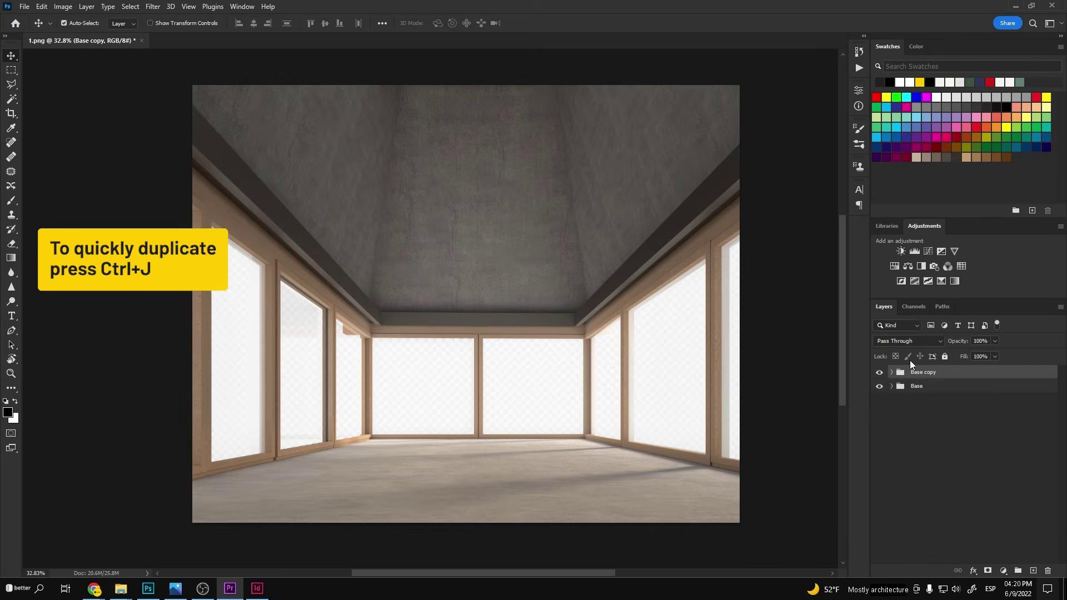
pyautogui.rightClick(921, 374)
pyautogui.click(880, 379)
pyautogui.rightClick(918, 378)
pyautogui.click(858, 262)
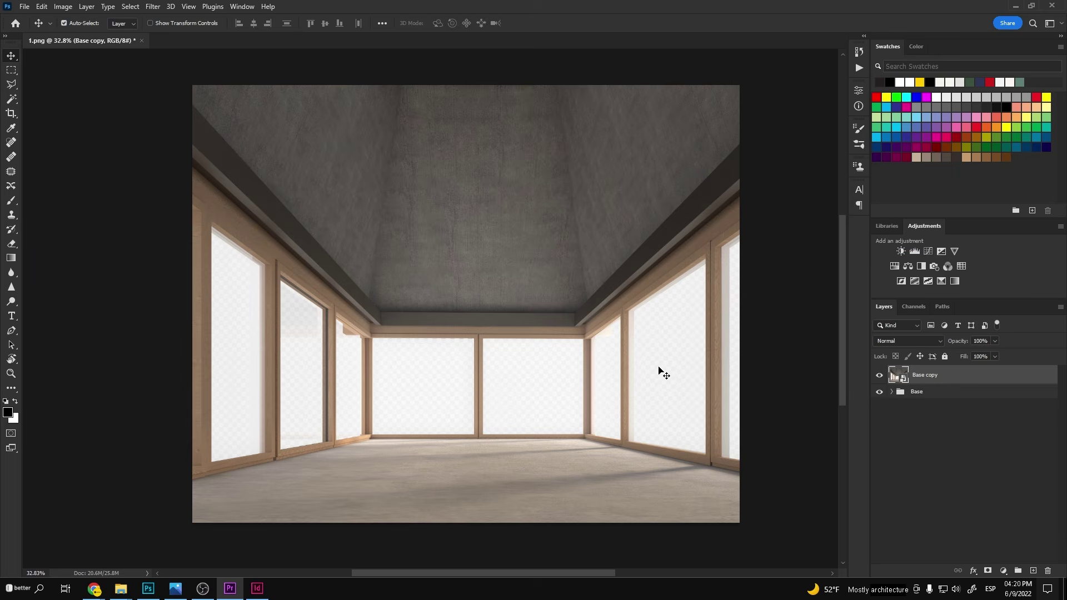
# - Apply the Camera Raw Filter to the Base copy with Texture +18, Clarity +12 and Dehaze -11
pyautogui.click(154, 7)
pyautogui.click(184, 90)
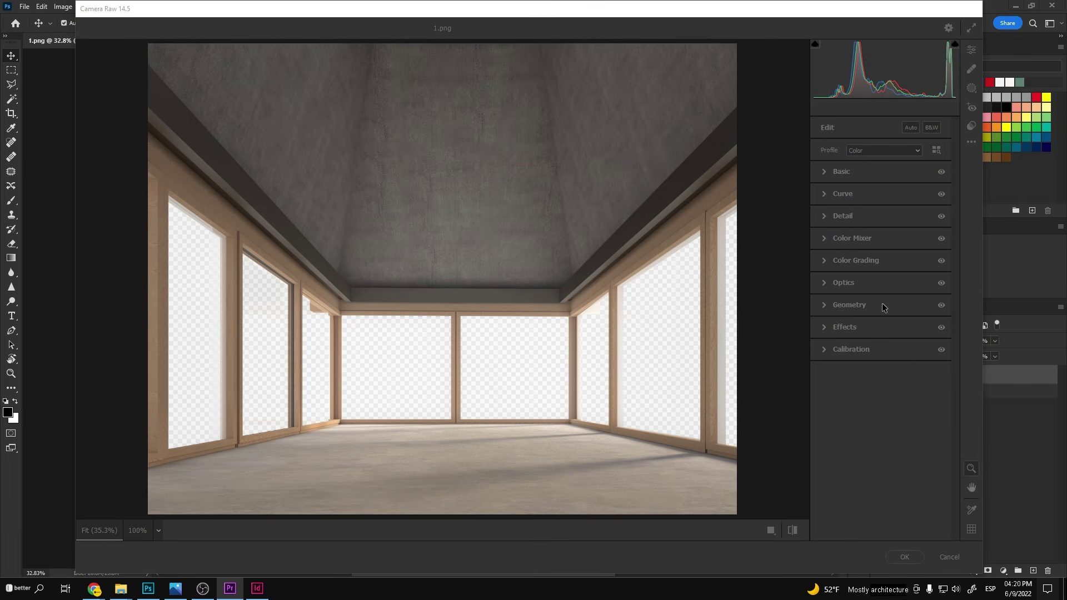
pyautogui.click(841, 171)
pyautogui.scroll(-2, 826, 171)
pyautogui.moveTo(880, 304); pyautogui.dragTo(900, 309)
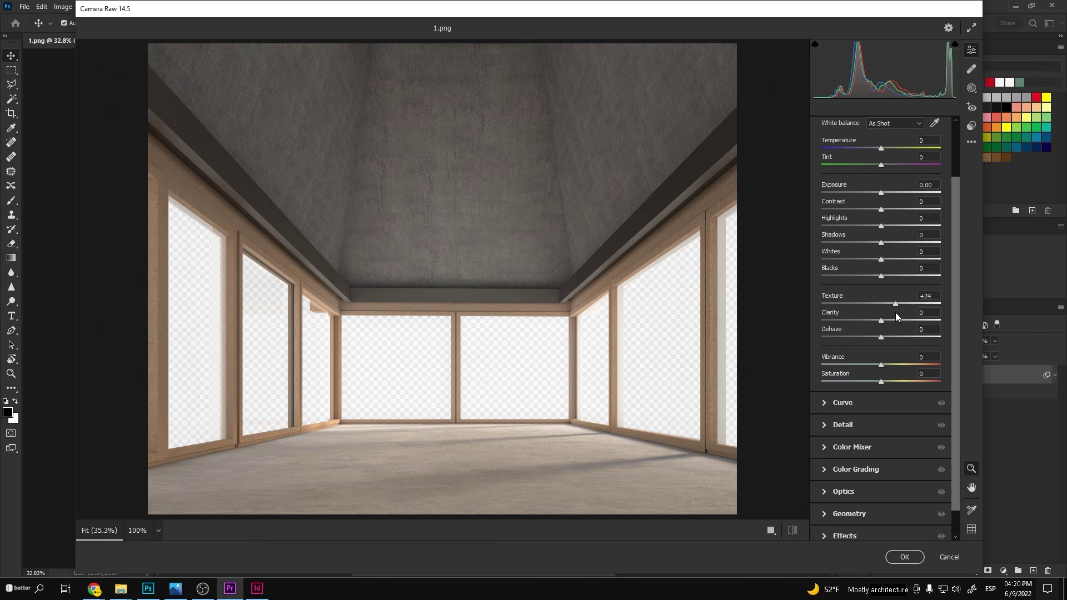
pyautogui.moveTo(895, 312); pyautogui.dragTo(874, 340)
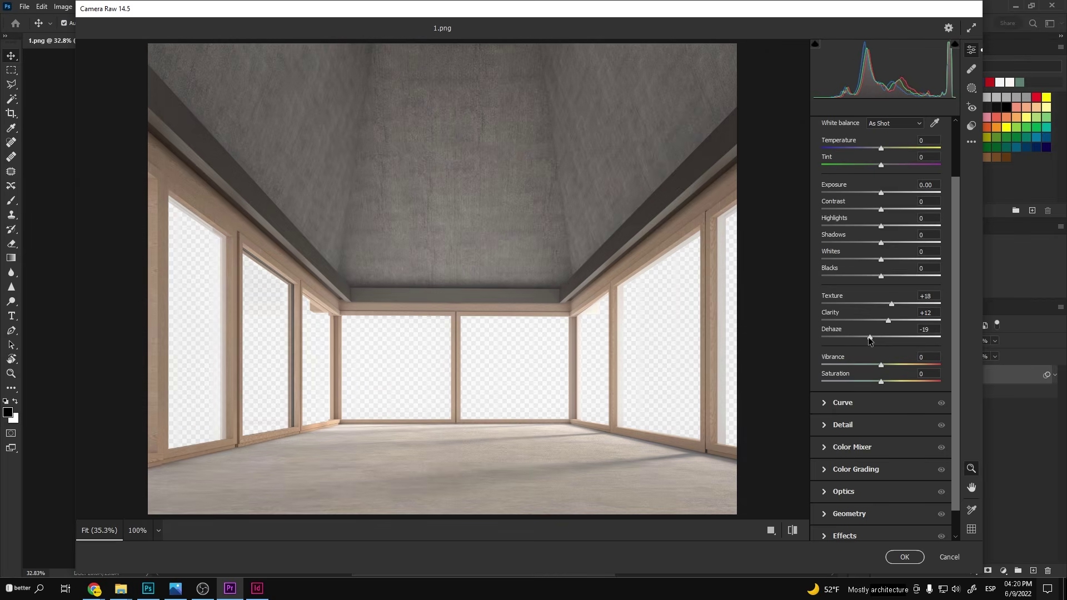
# - Set the Camera Raw filter's Exposure to +0.25 and Contrast to +13, raise Vibrance, apply it, and label the Base copy layer red
pyautogui.scroll(2, 871, 355)
pyautogui.moveTo(881, 259); pyautogui.dragTo(885, 265)
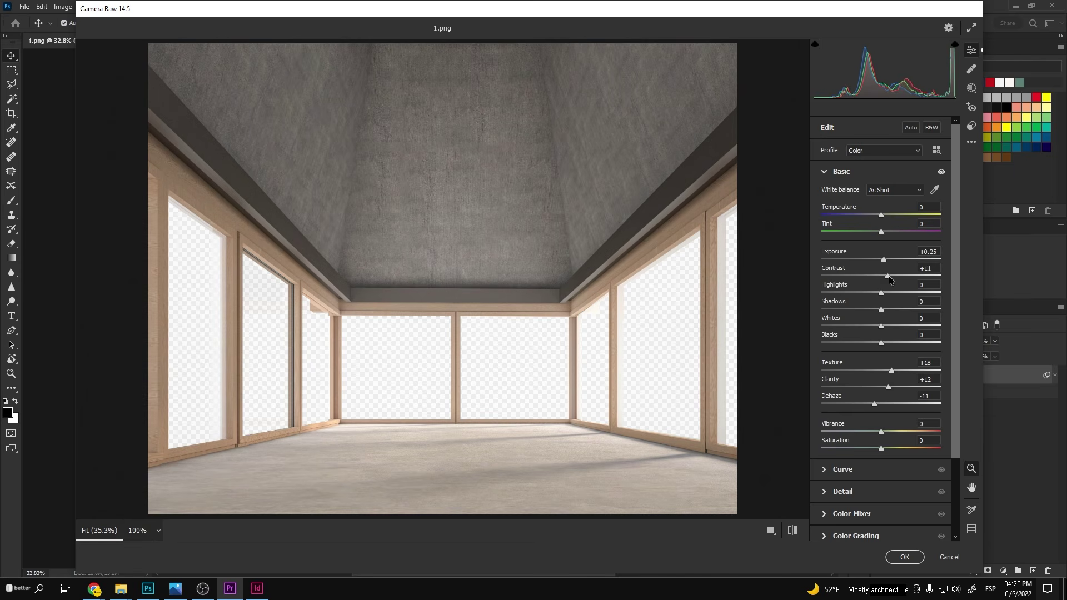
pyautogui.moveTo(880, 216); pyautogui.dragTo(876, 222)
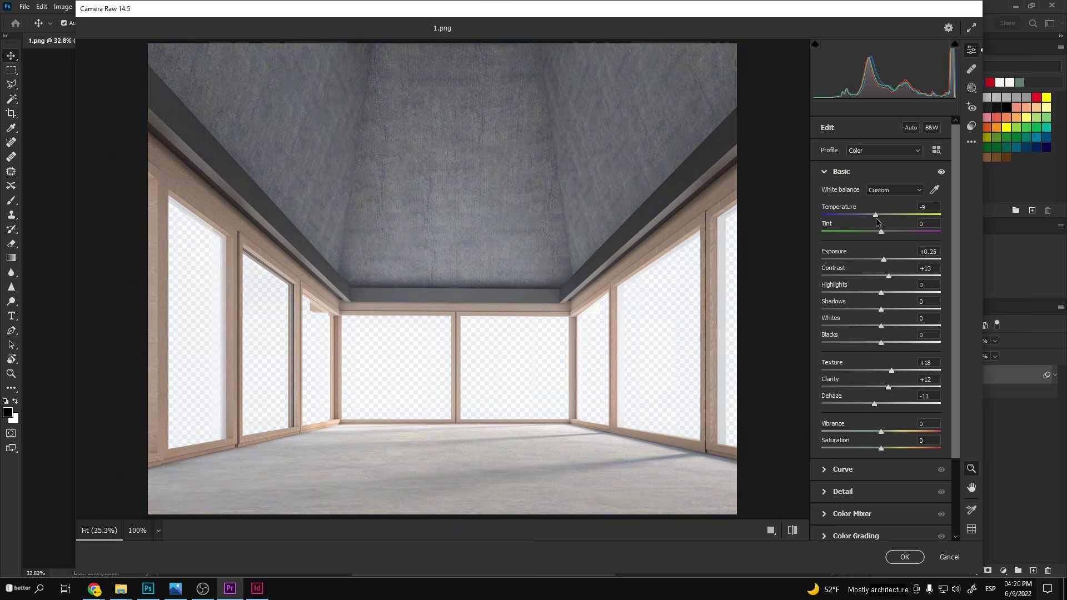
pyautogui.doubleClick(891, 231)
pyautogui.scroll(-2, 854, 284)
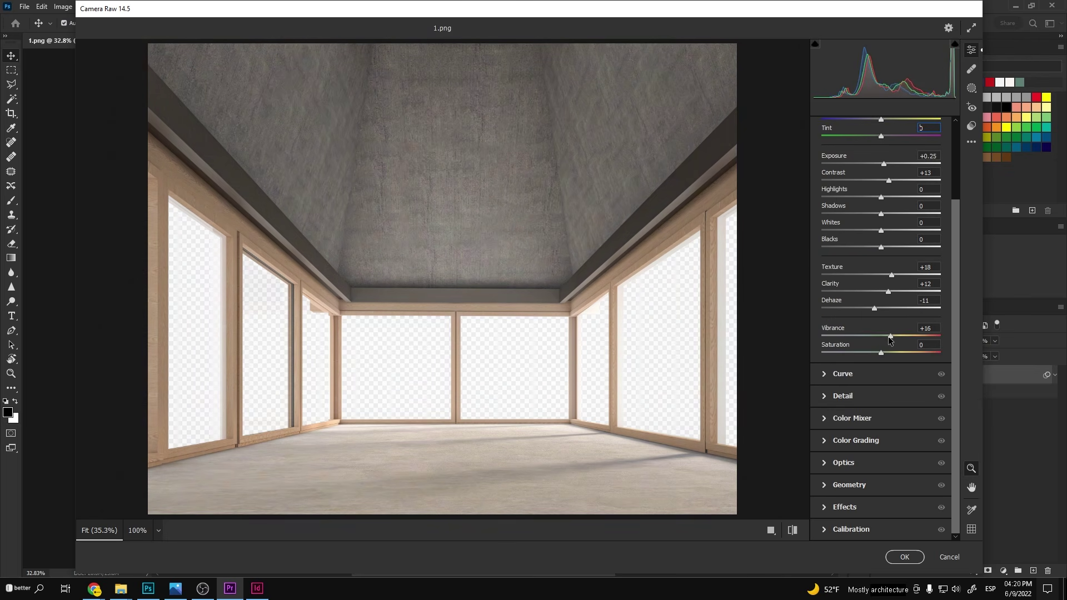
pyautogui.moveTo(907, 342); pyautogui.dragTo(893, 341)
pyautogui.click(904, 556)
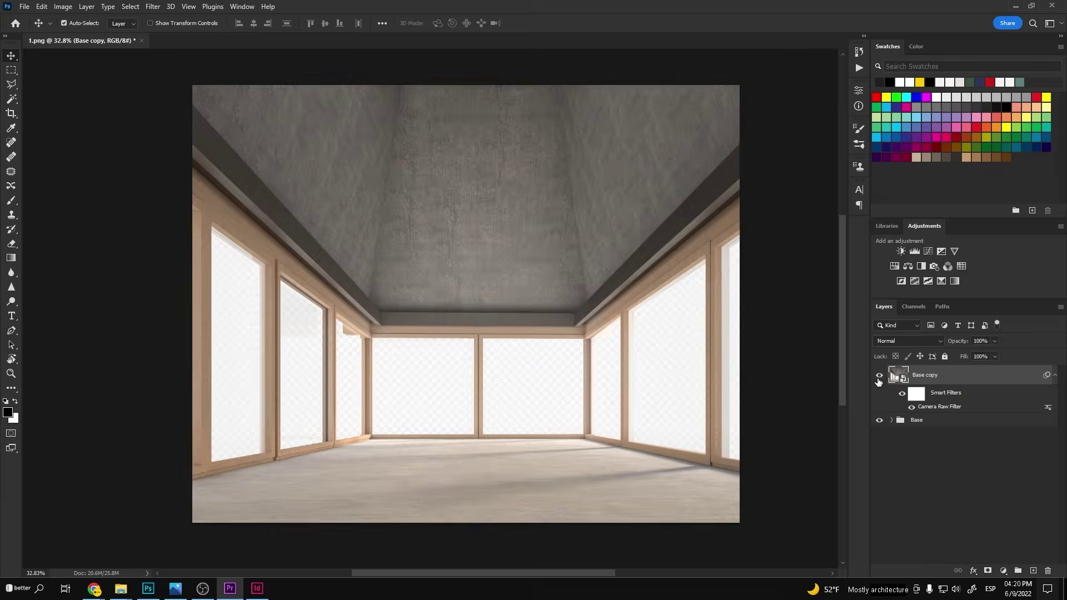
pyautogui.rightClick(881, 404)
pyautogui.click(904, 428)
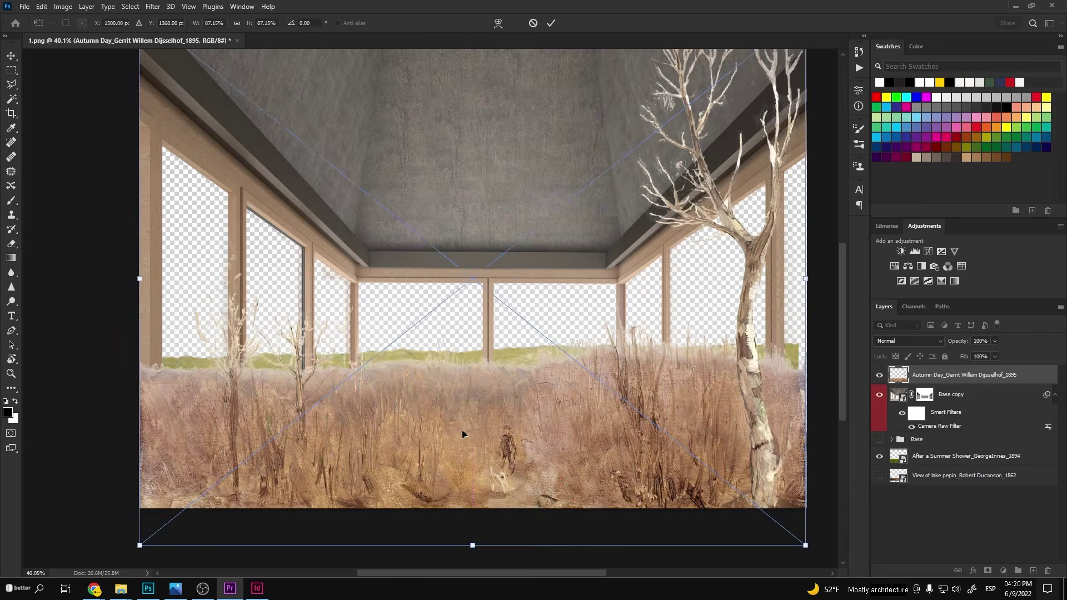
# - Scale the Autumn Day painting to about 85.68% across the windows and place its layer below the Base group
pyautogui.moveTo(471, 541)
pyautogui.mouseDown()
pyautogui.moveTo(471, 484)
pyautogui.moveTo(482, 532)
pyautogui.mouseUp()
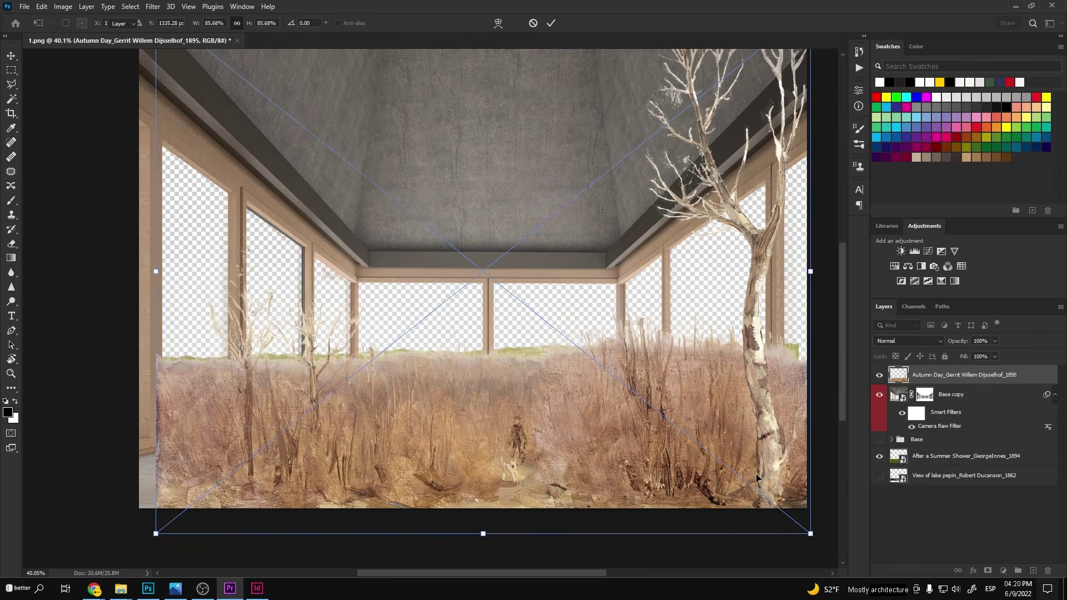
pyautogui.press('Return')
pyautogui.moveTo(923, 375); pyautogui.dragTo(883, 447)
# - Free-transform the After a Summer Shower painting with Autumn Day hidden, and switch visibility back to Autumn Day alone
pyautogui.click(879, 437)
pyautogui.click(966, 456)
pyautogui.hotkey('ctrl', 't')
pyautogui.press('Return')
pyautogui.click(879, 438)
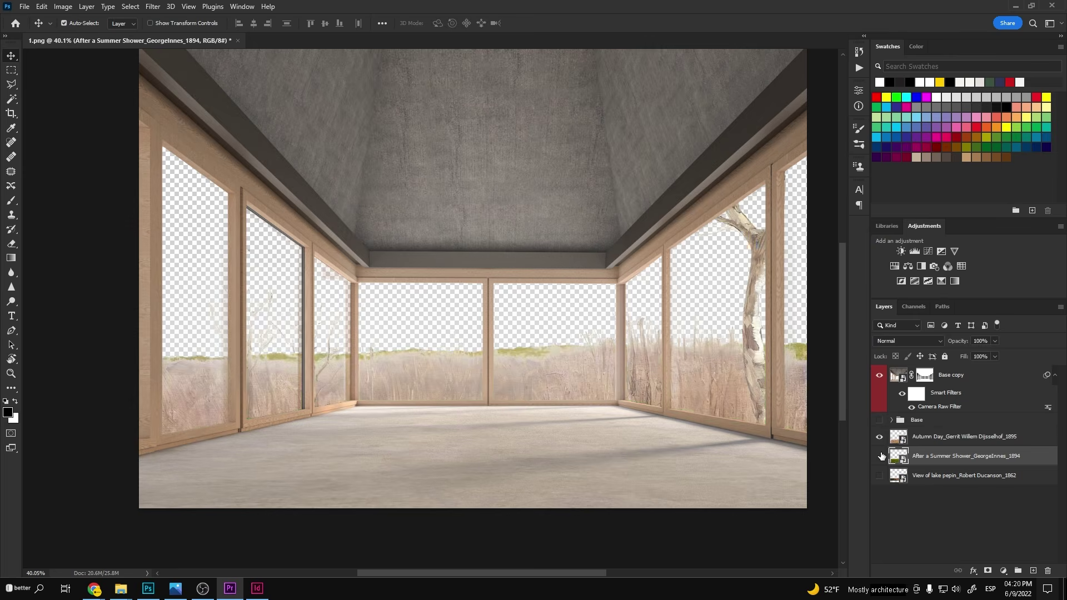
pyautogui.click(879, 456)
# - Show the View of lake pepin painting instead of Autumn Day, and enlarge and position it to span all the windows
pyautogui.scroll(-5, 467, 351)
pyautogui.scroll(7, 467, 352)
pyautogui.scroll(-3, 637, 423)
pyautogui.click(879, 437)
pyautogui.click(879, 475)
pyautogui.click(963, 476)
pyautogui.hotkey('ctrl', 't')
pyautogui.moveTo(537, 405); pyautogui.dragTo(465, 413)
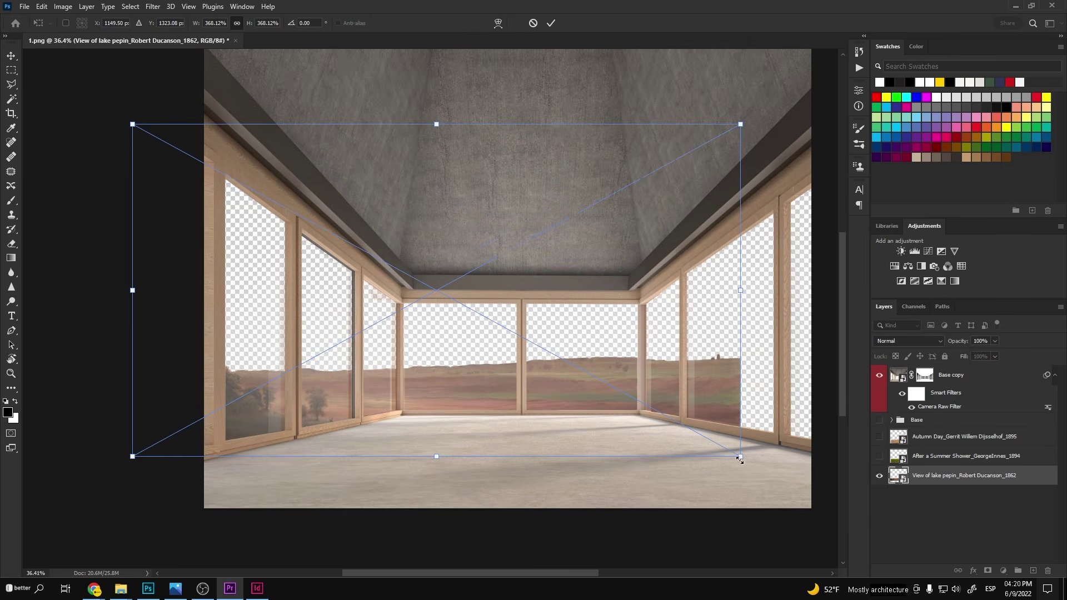
pyautogui.moveTo(739, 458); pyautogui.dragTo(826, 527)
pyautogui.moveTo(723, 445); pyautogui.dragTo(669, 385)
pyautogui.press('Return')
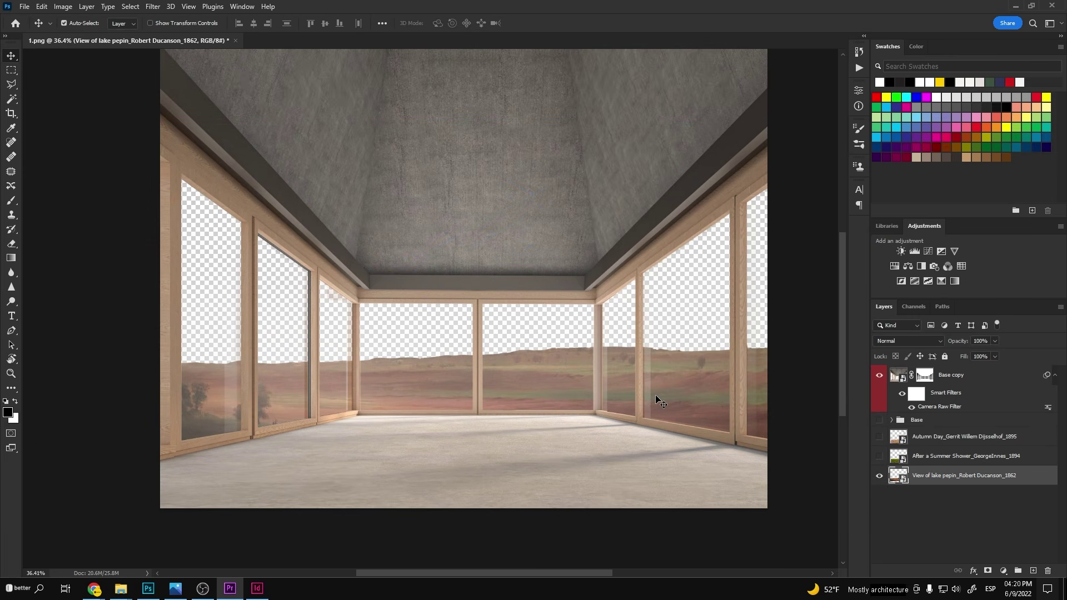
# - Place The Old Road to the Sea painting from the Grass Painting Collage Pack folder into the document
pyautogui.hotkey('alt', 'Tab')
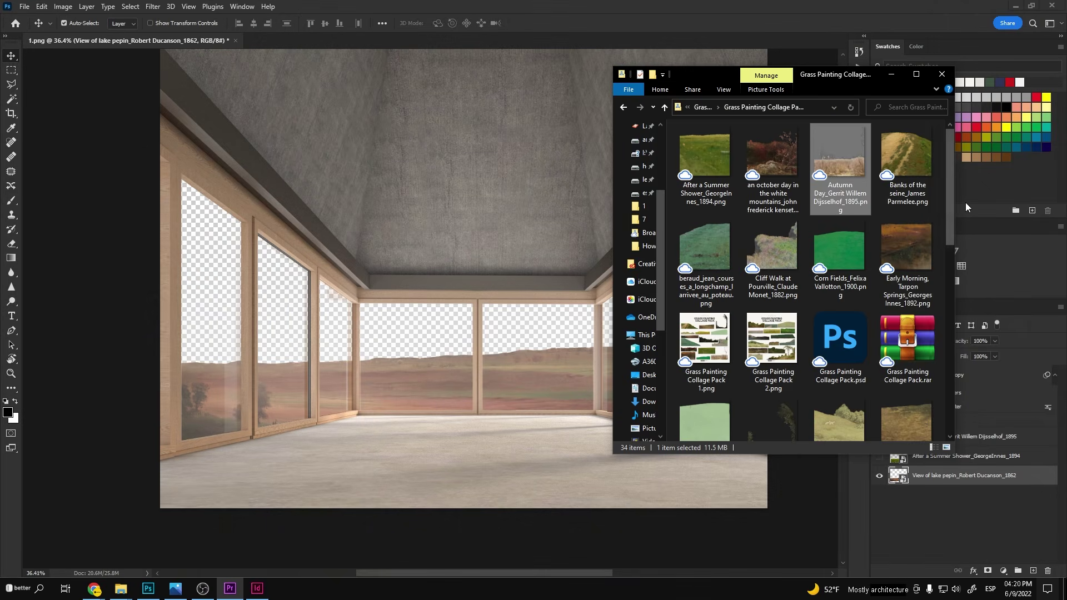
pyautogui.scroll(-2, 936, 271)
pyautogui.moveTo(936, 271); pyautogui.dragTo(935, 282)
pyautogui.click(905, 283)
pyautogui.scroll(-3, 903, 250)
pyautogui.scroll(4, 905, 206)
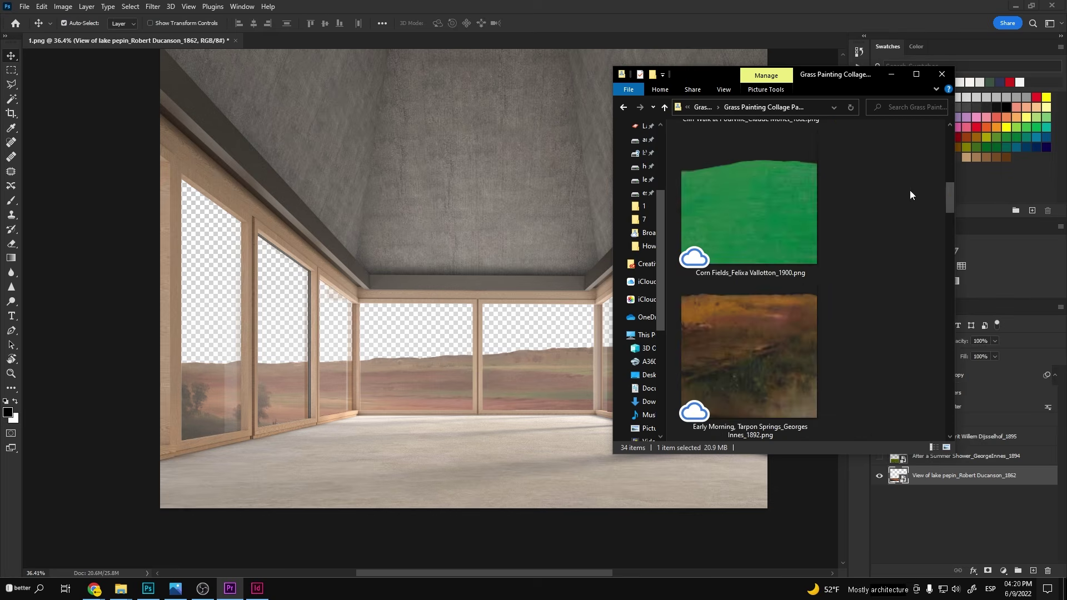
pyautogui.moveTo(949, 195); pyautogui.dragTo(942, 364)
pyautogui.moveTo(764, 378); pyautogui.dragTo(420, 378)
# - Enlarge and position The Old Road to the Sea painting so its landscape fills the windows
pyautogui.moveTo(487, 298); pyautogui.dragTo(412, 365)
pyautogui.moveTo(470, 371); pyautogui.dragTo(772, 508)
pyautogui.moveTo(733, 411); pyautogui.dragTo(767, 417)
pyautogui.moveTo(697, 402); pyautogui.dragTo(731, 432)
pyautogui.rightClick(653, 398)
pyautogui.click(688, 383)
pyautogui.press('Return')
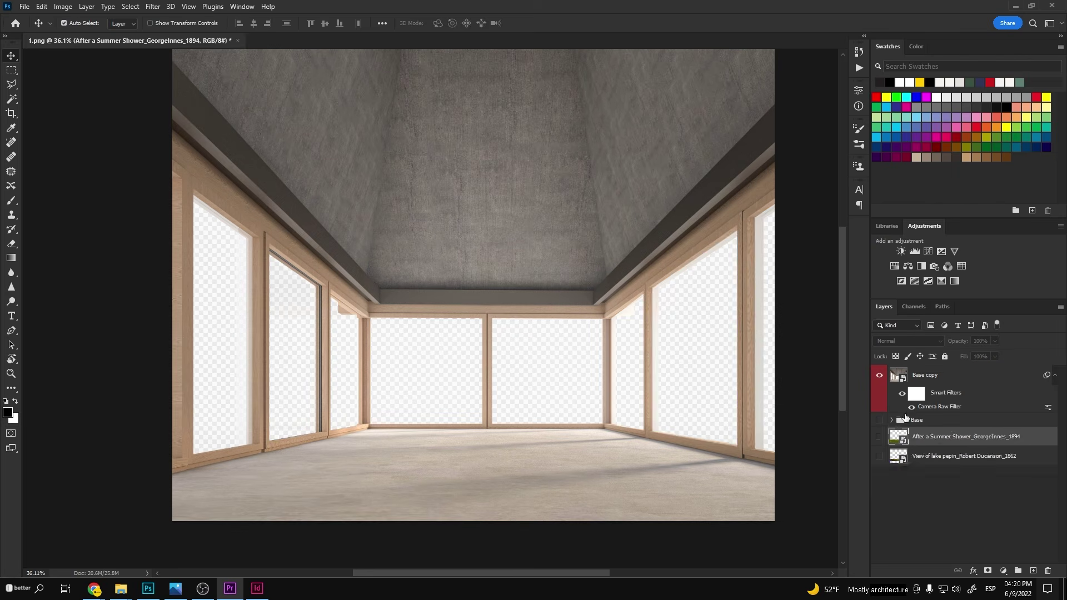
# - Select the window openings from the 1.Render_ID layer of the Base group with the Magic Wand, and undo the last addition
pyautogui.click(891, 419)
pyautogui.click(936, 455)
pyautogui.press('w')
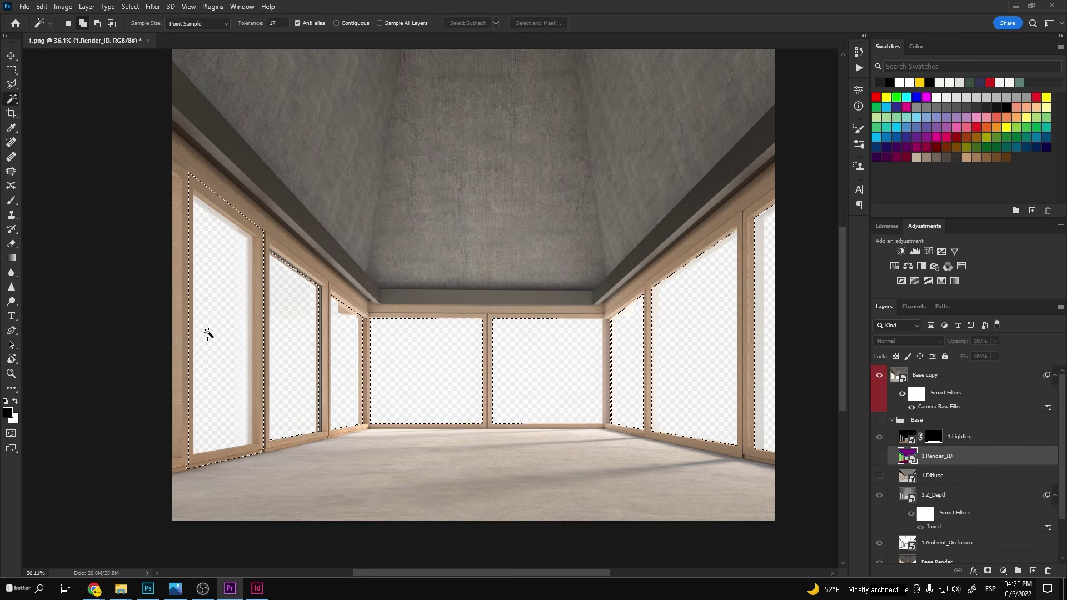
pyautogui.hotkey('ctrl', 'z')
# - Add the leftmost window's glass opening to the selection with the Polygonal Lasso, following its inner frame
pyautogui.scroll(6, 229, 342)
pyautogui.moveTo(229, 342); pyautogui.dragTo(272, 331)
pyautogui.press('l')
pyautogui.scroll(6, 300, 508)
pyautogui.click(322, 513)
pyautogui.moveTo(344, 75); pyautogui.dragTo(359, 441)
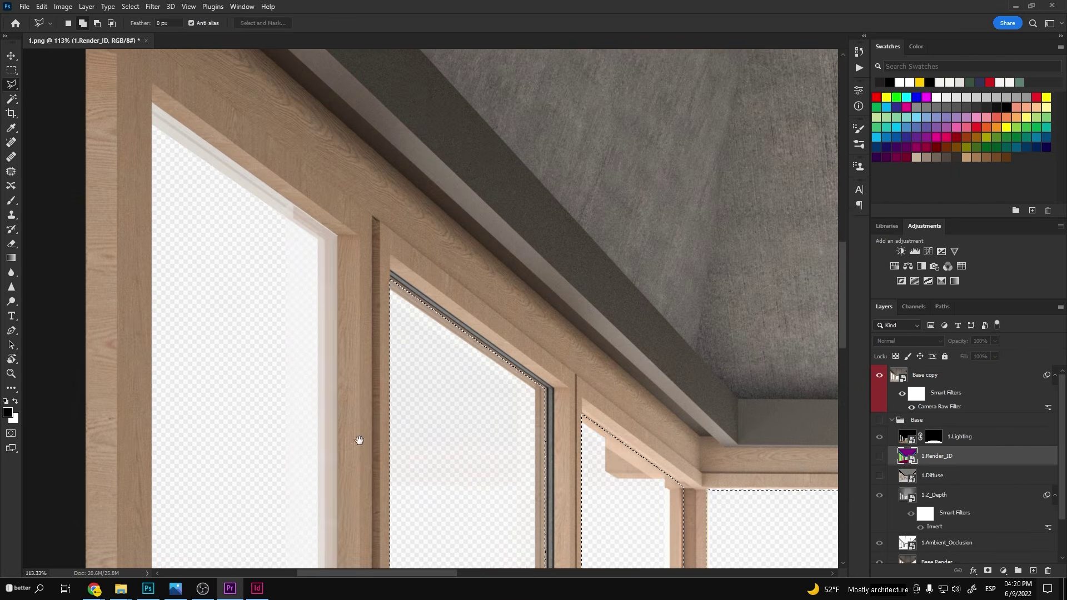
pyautogui.click(337, 243)
pyautogui.scroll(-5, 234, 319)
pyautogui.click(372, 463)
pyautogui.scroll(-14, 372, 462)
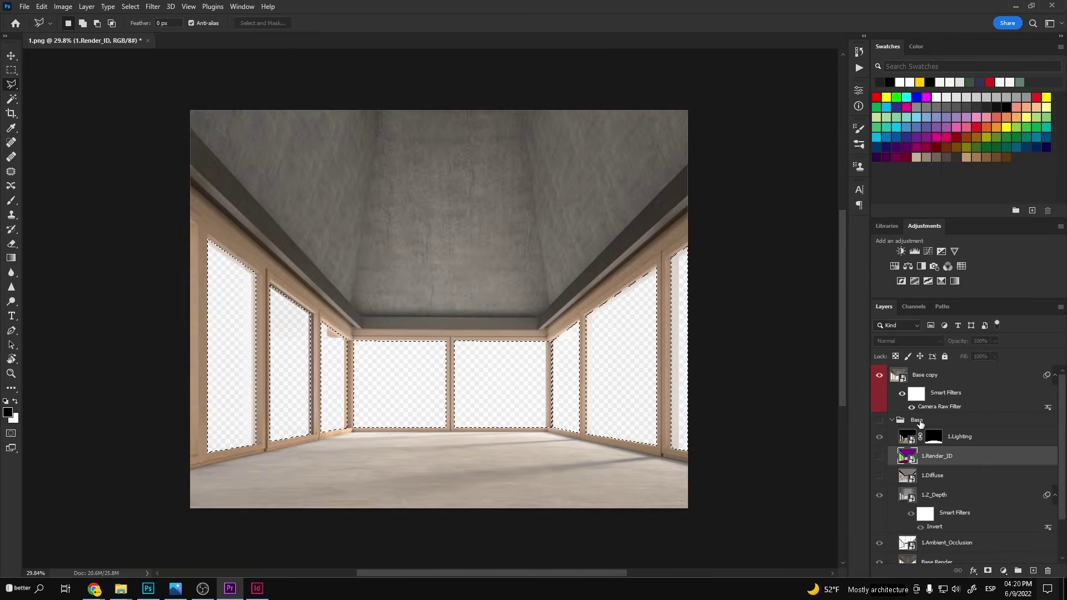
# - Mask the selected window openings out of the Base copy layer and show the After a Summer Shower painting behind it
pyautogui.click(924, 375)
pyautogui.click(987, 570)
pyautogui.hotkey('ctrl', 'i')
pyautogui.scroll(3, 619, 422)
pyautogui.moveTo(470, 409)
pyautogui.mouseDown()
pyautogui.moveTo(547, 402)
pyautogui.moveTo(541, 392)
pyautogui.mouseUp()
pyautogui.scroll(-3, 879, 528)
pyautogui.click(879, 535)
pyautogui.press('v')
pyautogui.scroll(-1, 448, 367)
pyautogui.scroll(1, 447, 366)
pyautogui.scroll(3, 927, 380)
# - Choose a soft round brush of about 1277 px from General Brushes and set its opacity to 11%
pyautogui.press('b')
pyautogui.rightClick(393, 381)
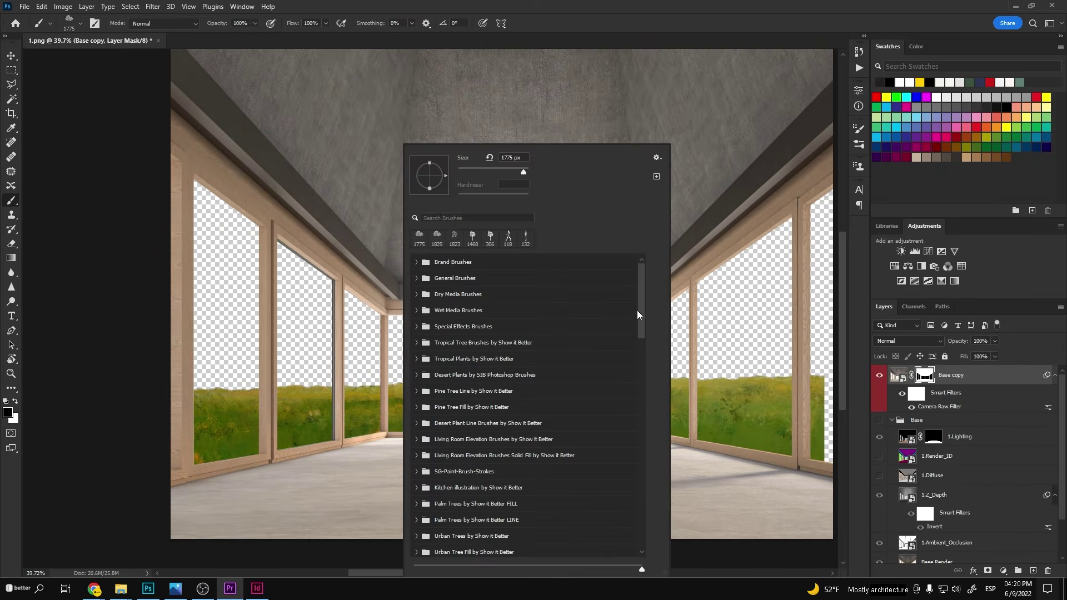
pyautogui.click(413, 278)
pyautogui.click(446, 304)
pyautogui.click(289, 386)
pyautogui.moveTo(174, 30); pyautogui.dragTo(176, 30)
# - Undo a black stroke on the Base copy mask and brush white across the windows for a faint glass effect
pyautogui.moveTo(186, 412); pyautogui.dragTo(619, 407)
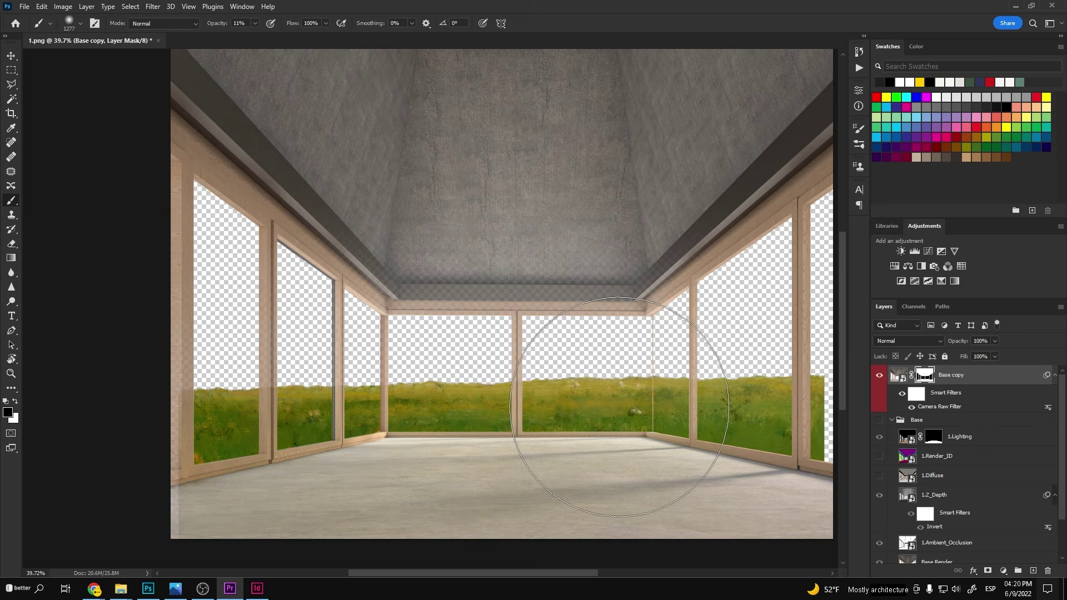
pyautogui.hotkey('ctrl', 'z')
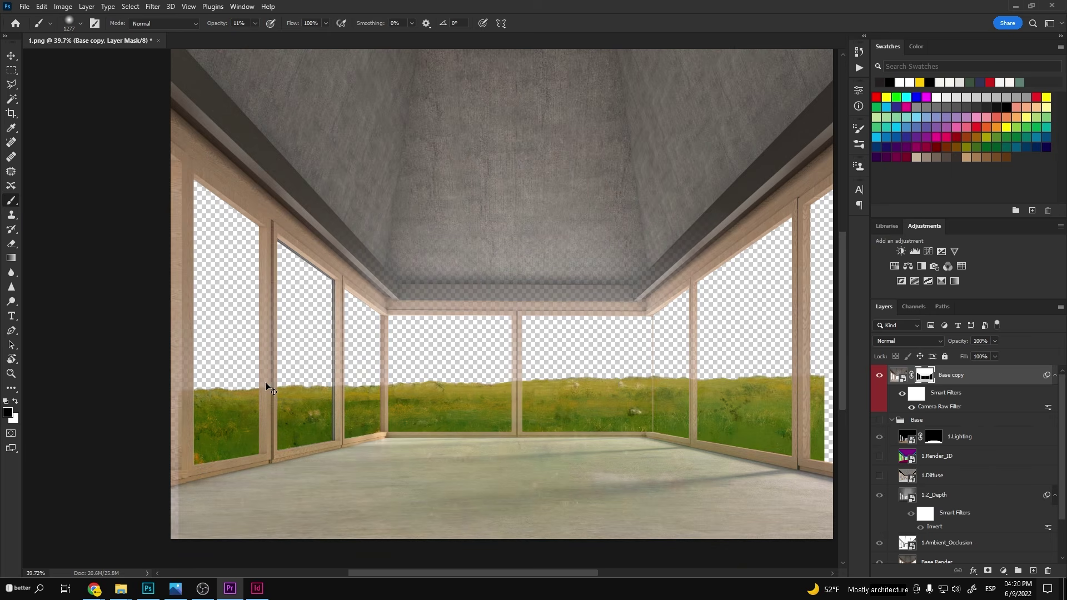
pyautogui.press('x')
pyautogui.moveTo(355, 416); pyautogui.dragTo(778, 420)
pyautogui.moveTo(777, 420); pyautogui.dragTo(124, 414)
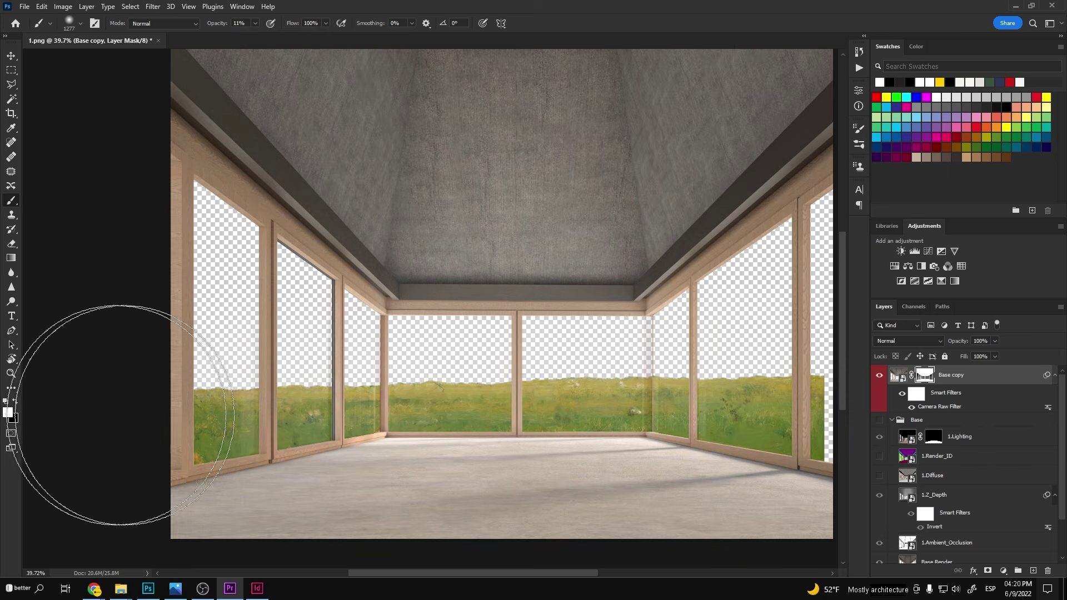
pyautogui.scroll(-1, 702, 374)
pyautogui.scroll(3, 703, 373)
pyautogui.scroll(-2, 702, 374)
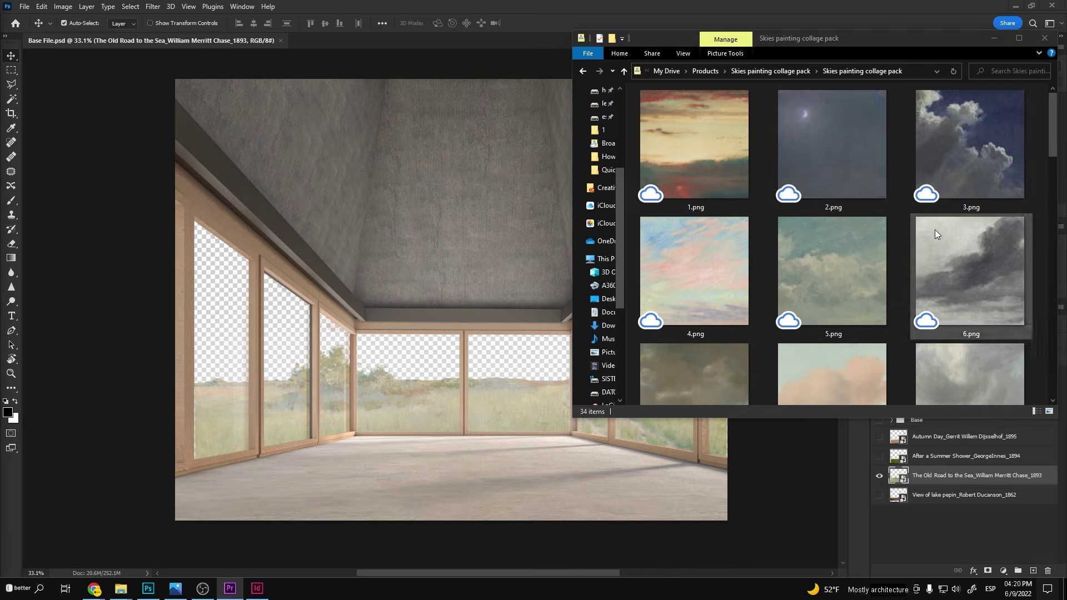
# - Place sky 17.png from the Skies painting collage pack, scale it behind the windows and move it below the landscape paintings
pyautogui.scroll(-10, 934, 229)
pyautogui.moveTo(1061, 336); pyautogui.dragTo(1057, 246)
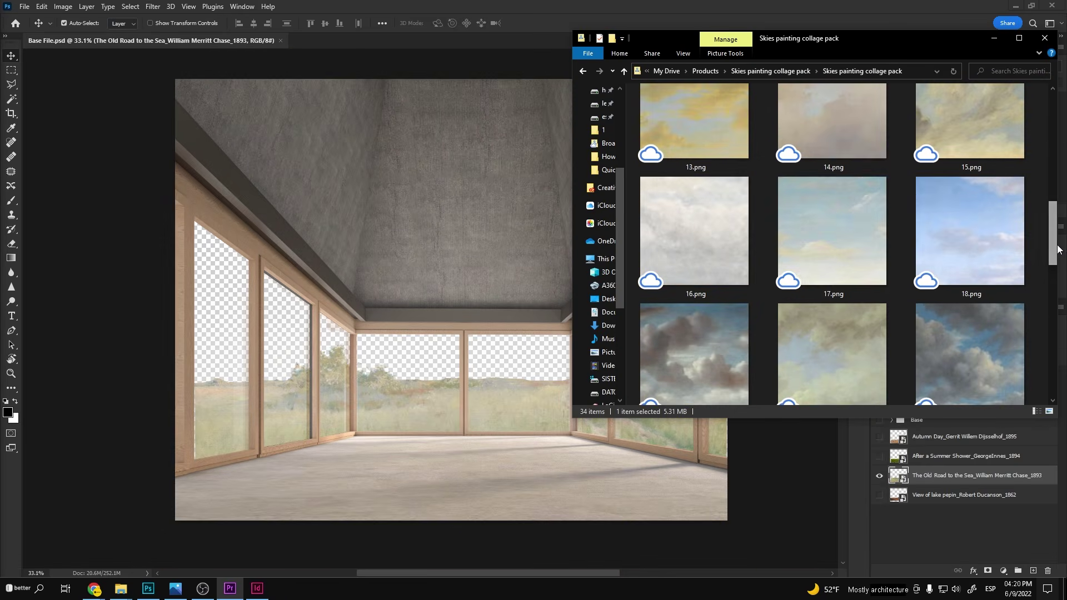
pyautogui.moveTo(633, 272); pyautogui.dragTo(484, 311)
pyautogui.moveTo(516, 336); pyautogui.dragTo(727, 440)
pyautogui.moveTo(664, 429); pyautogui.dragTo(664, 390)
pyautogui.press('Return')
pyautogui.moveTo(938, 476); pyautogui.dragTo(938, 521)
pyautogui.scroll(5, 362, 383)
pyautogui.scroll(-5, 362, 386)
# - Place sky 16.png above sky 17, fit it behind the windows and hide it
pyautogui.hotkey('alt', 'Tab')
pyautogui.moveTo(750, 228); pyautogui.dragTo(427, 316)
pyautogui.moveTo(785, 138); pyautogui.dragTo(804, 130)
pyautogui.press('Return')
pyautogui.scroll(10, 767, 374)
pyautogui.scroll(-10, 711, 383)
pyautogui.click(879, 514)
pyautogui.scroll(-10, 675, 390)
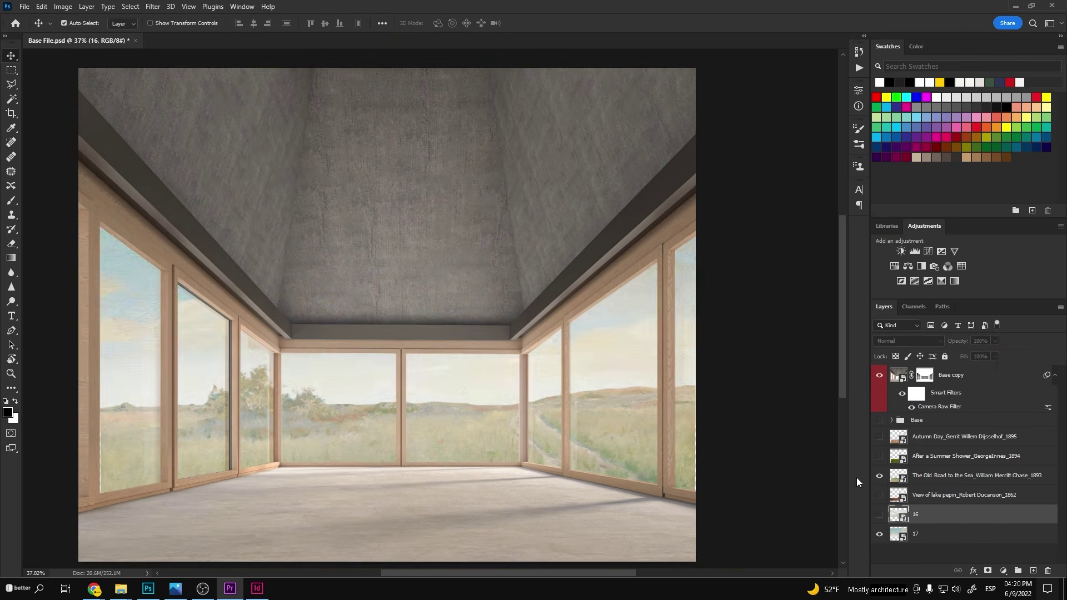
# - Preview sky 16 with the different landscape paintings by toggling the visibility of their layers
pyautogui.click(879, 515)
pyautogui.click(1047, 589)
pyautogui.scroll(5, 311, 417)
pyautogui.scroll(-6, 494, 361)
pyautogui.click(877, 476)
pyautogui.click(877, 495)
pyautogui.click(878, 495)
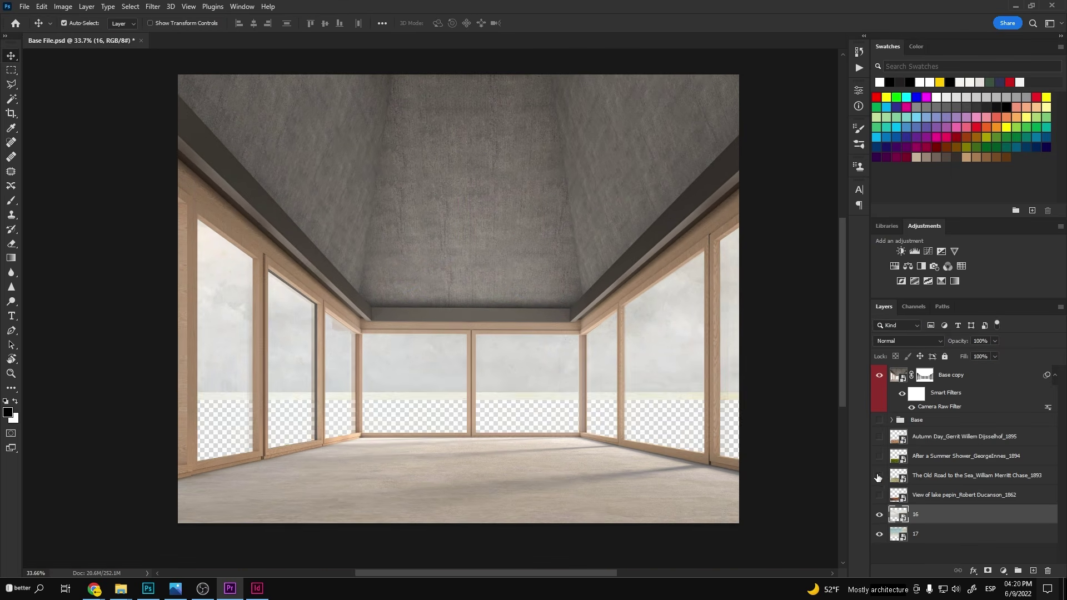
pyautogui.click(878, 456)
pyautogui.click(878, 456)
pyautogui.click(878, 438)
pyautogui.press('Return')
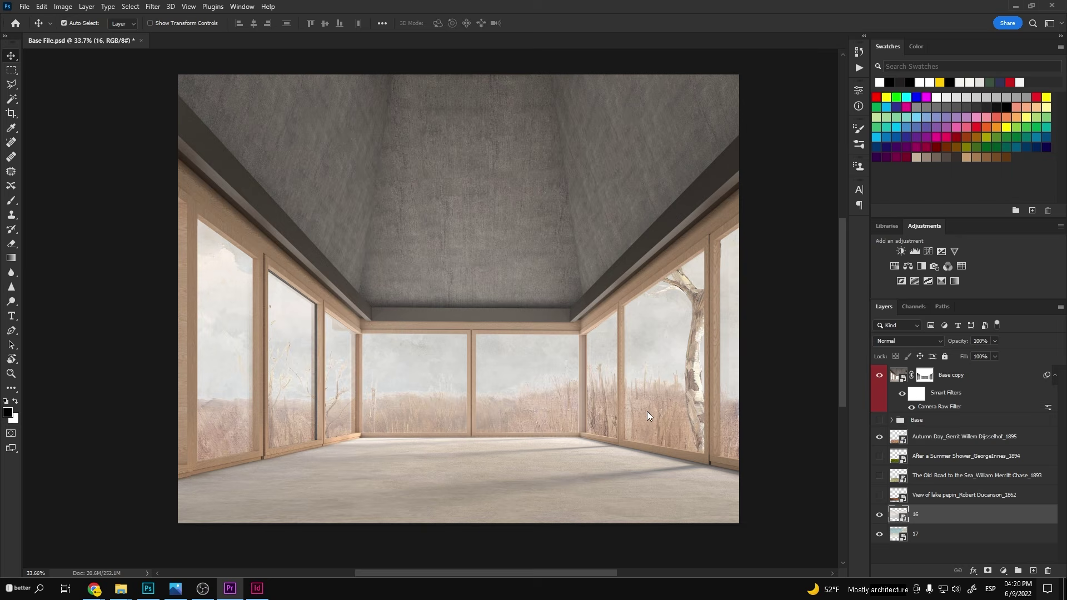
# - Hide sky 16 and Autumn Day, and show The Old Road to the Sea over sky 17
pyautogui.click(878, 515)
pyautogui.click(879, 437)
pyautogui.click(878, 476)
pyautogui.click(878, 476)
pyautogui.click(878, 437)
pyautogui.click(878, 438)
pyautogui.click(878, 476)
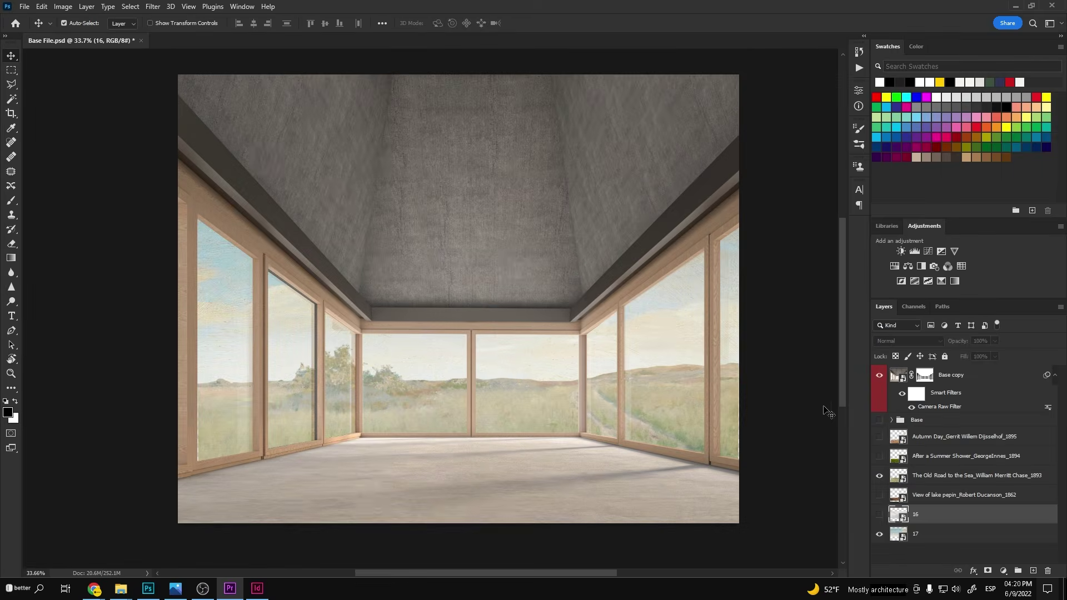
# - Place 30.png from the Collage Furniture Pack folder and position the scattered plants and shells on the floor's right half
pyautogui.click(120, 588)
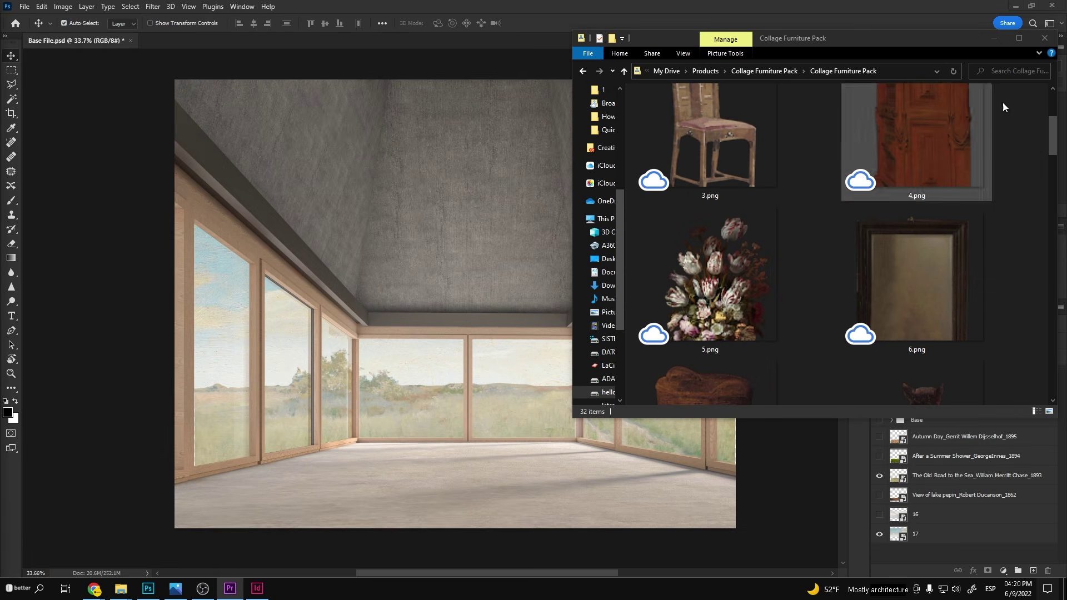
pyautogui.moveTo(1056, 145); pyautogui.dragTo(1036, 384)
pyautogui.moveTo(971, 217); pyautogui.dragTo(496, 446)
pyautogui.moveTo(494, 311); pyautogui.dragTo(592, 482)
pyautogui.press('Return')
# - Place the old books from 29.png, scale them down and set them on the floor at the front left
pyautogui.hotkey('alt', 'Tab')
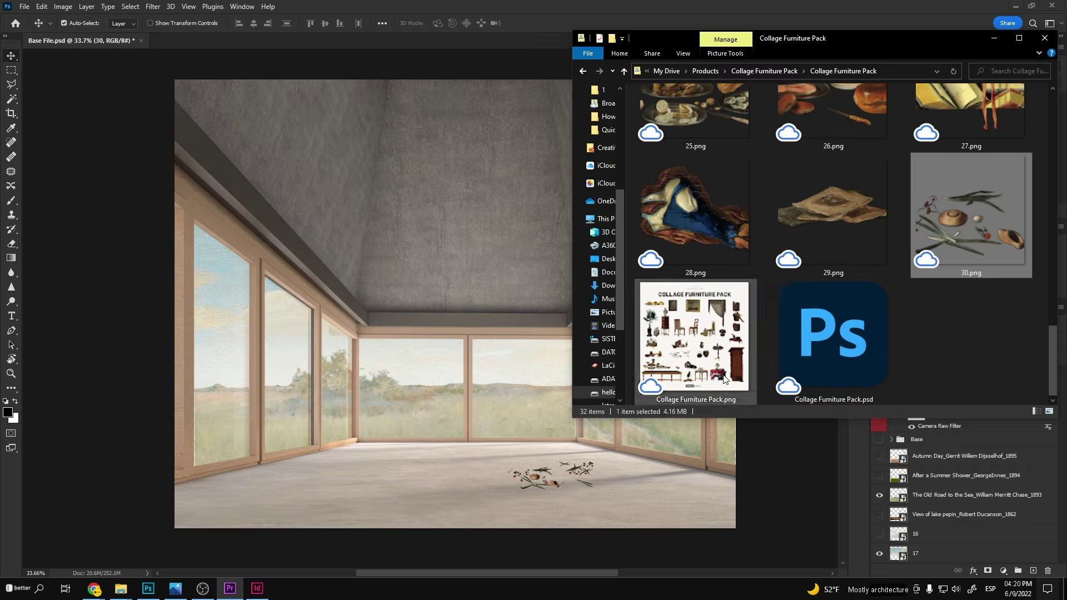
pyautogui.moveTo(831, 267); pyautogui.dragTo(430, 420)
pyautogui.moveTo(456, 305); pyautogui.dragTo(387, 454)
pyautogui.moveTo(426, 430); pyautogui.dragTo(274, 501)
pyautogui.press('Return')
# - Place the curtain from 23.png at the right end of the rear windows and a mirrored copy at the left end
pyautogui.moveTo(121, 588)
pyautogui.click(80, 544)
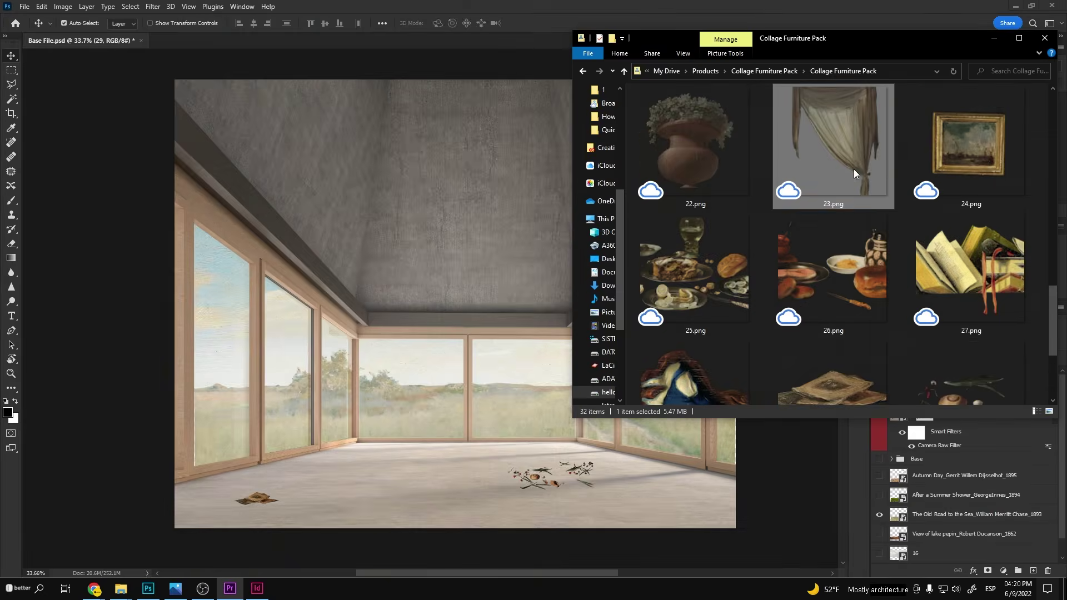
pyautogui.moveTo(853, 169); pyautogui.dragTo(500, 345)
pyautogui.moveTo(485, 319); pyautogui.dragTo(566, 418)
pyautogui.moveTo(584, 468); pyautogui.dragTo(564, 444)
pyautogui.moveTo(548, 437); pyautogui.dragTo(568, 437)
pyautogui.press('Return')
pyautogui.keyDown('alt'); pyautogui.moveTo(555, 369); pyautogui.dragTo(417, 358); pyautogui.keyUp('alt')
pyautogui.press('Return')
# - Delete both curtain layers
pyautogui.click(555, 369)
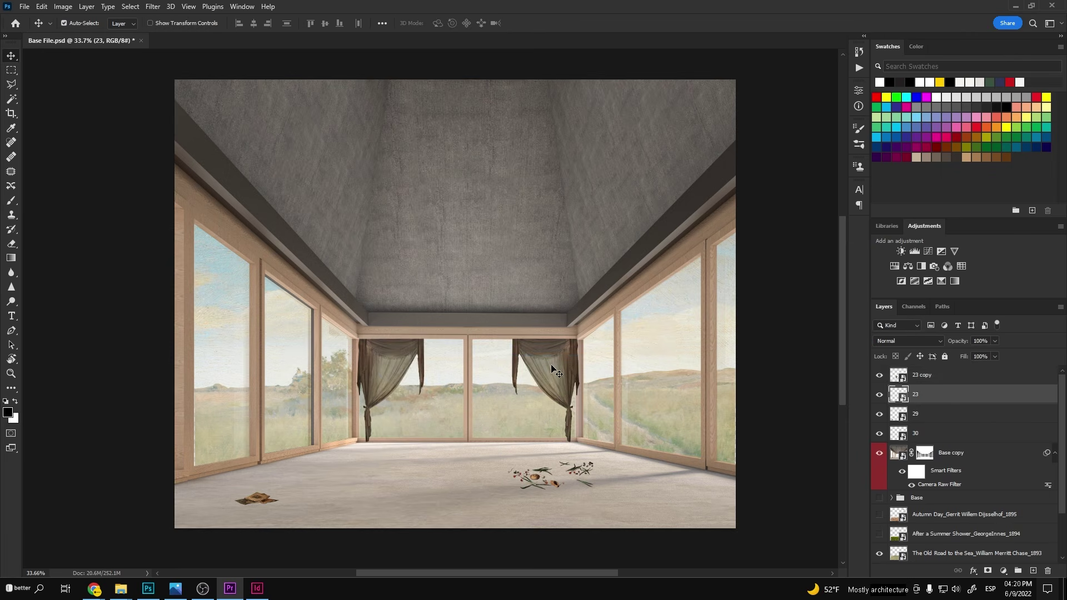
pyautogui.click(395, 369)
pyautogui.press('Delete')
pyautogui.press('Delete')
# - Place the potted plant from 22.png on the floor by the rear windows and scale it down
pyautogui.click(143, 541)
pyautogui.scroll(1, 695, 222)
pyautogui.moveTo(695, 227); pyautogui.dragTo(478, 389)
pyautogui.moveTo(456, 308); pyautogui.dragTo(481, 428)
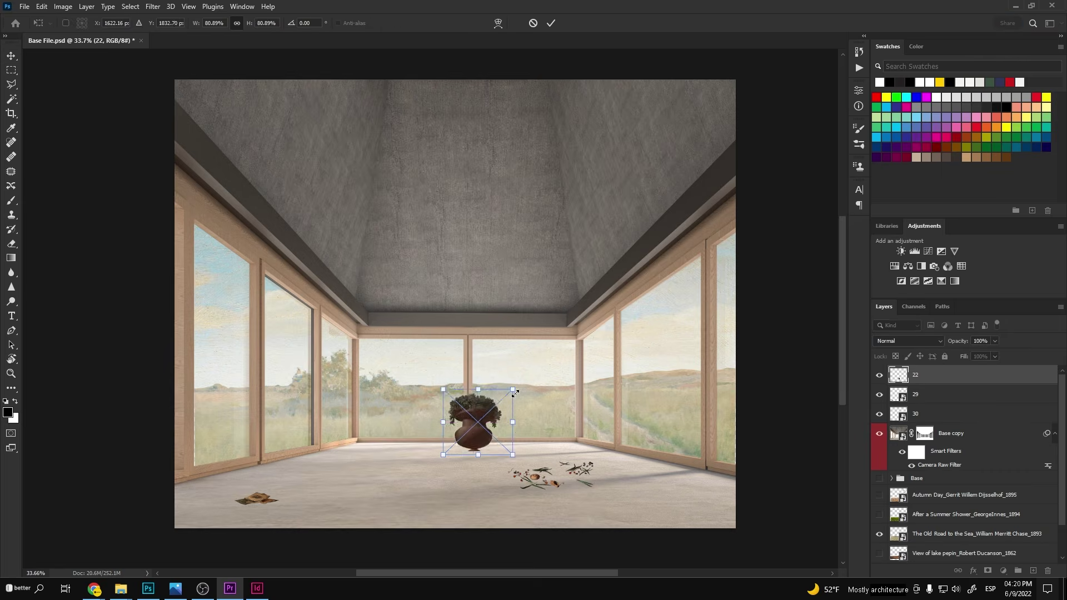
pyautogui.moveTo(512, 390); pyautogui.dragTo(489, 413)
pyautogui.press('Return')
# - Add a layer mask to the potted plant layer from a rectangular selection around the plant
pyautogui.scroll(16, 462, 445)
pyautogui.press('m')
pyautogui.moveTo(368, 281); pyautogui.dragTo(571, 453)
pyautogui.click(987, 571)
# - Scale the potted plant down further and move it to the right rear corner of the room
pyautogui.scroll(-8, 520, 394)
pyautogui.hotkey('ctrl', 't')
pyautogui.moveTo(462, 347); pyautogui.dragTo(482, 368)
pyautogui.press('Return')
pyautogui.scroll(-5, 446, 412)
pyautogui.press('v')
pyautogui.moveTo(480, 411); pyautogui.dragTo(631, 416)
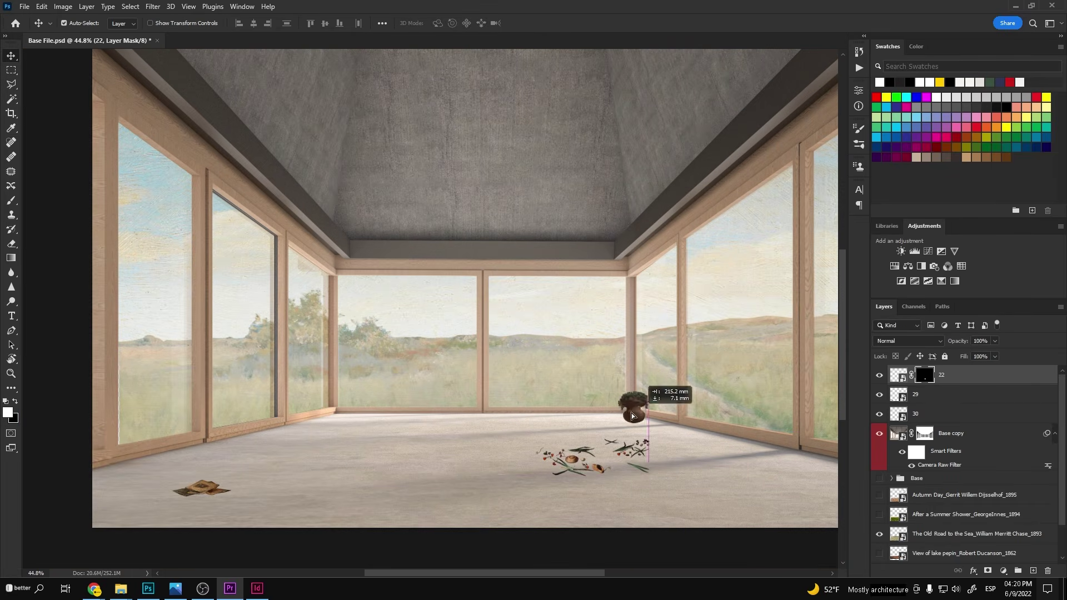
# - Move the potted plant to the left edge of the room and place the palm vase from 16.png at the right edge
pyautogui.moveTo(223, 425); pyautogui.dragTo(109, 436)
pyautogui.press('Return')
pyautogui.scroll(-4, 239, 455)
pyautogui.click(120, 589)
pyautogui.moveTo(695, 227); pyautogui.dragTo(445, 334)
pyautogui.moveTo(411, 334); pyautogui.dragTo(564, 424)
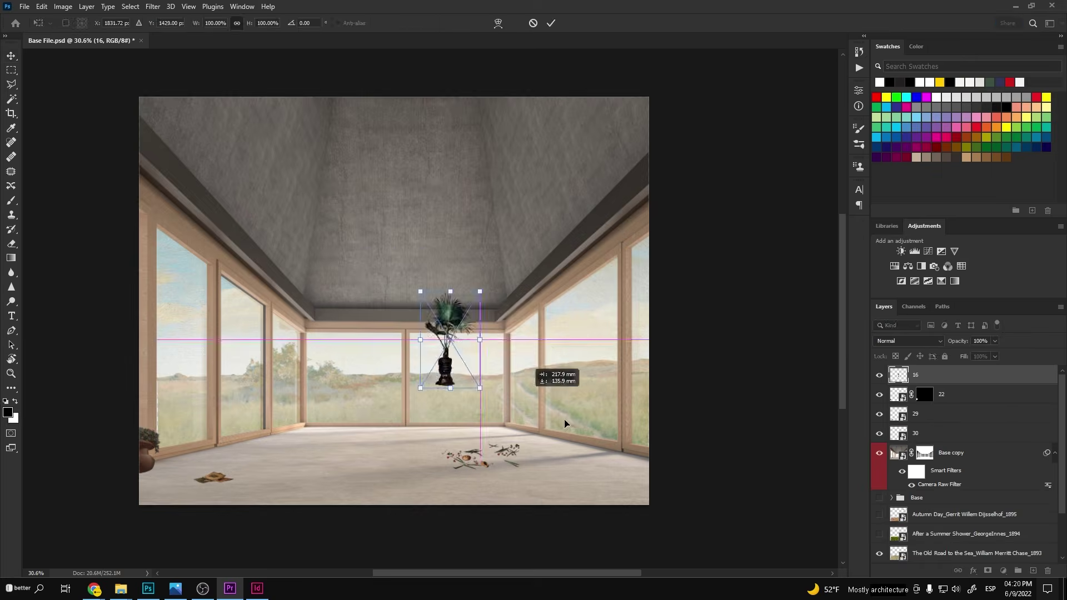
pyautogui.press('Return')
pyautogui.scroll(8, 642, 466)
pyautogui.scroll(-9, 671, 448)
pyautogui.scroll(3, 122, 289)
# - Duplicate the palm vase to the left edge of the room, then resize and reposition the copy
pyautogui.moveTo(796, 428); pyautogui.dragTo(168, 361)
pyautogui.hotkey('ctrl', 't')
pyautogui.moveTo(245, 222); pyautogui.dragTo(266, 248)
pyautogui.moveTo(197, 271); pyautogui.dragTo(216, 297)
pyautogui.press('Return')
# - Place the cat from 8.png on the floor near the right rear window and scale it down
pyautogui.scroll(-2, 440, 372)
pyautogui.click(120, 589)
pyautogui.scroll(6, 1032, 215)
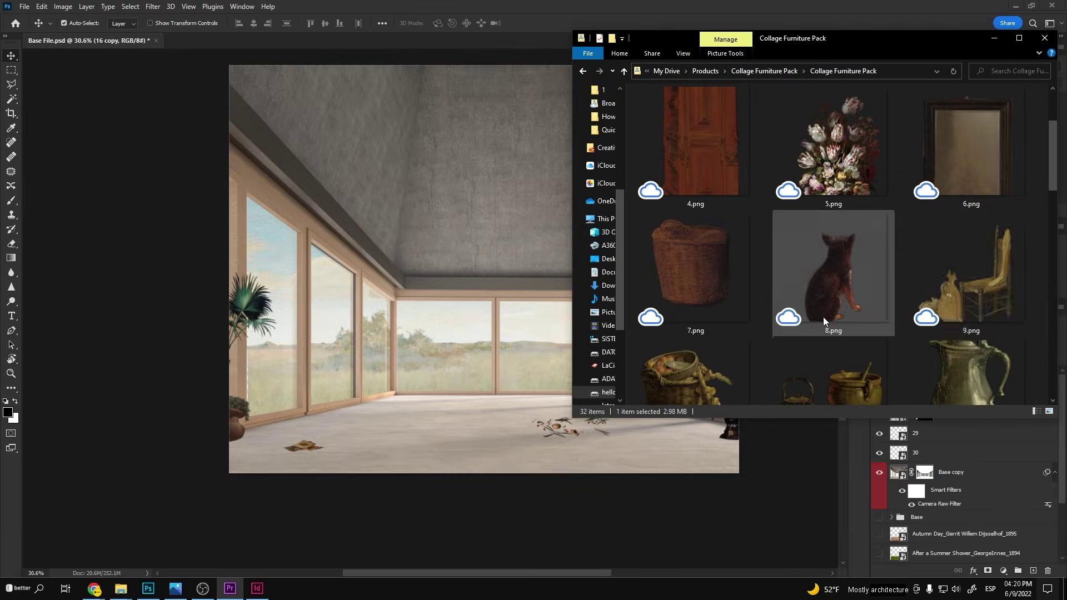
pyautogui.moveTo(822, 317); pyautogui.dragTo(484, 333)
pyautogui.moveTo(519, 229); pyautogui.dragTo(477, 277)
pyautogui.moveTo(471, 302); pyautogui.dragTo(554, 410)
pyautogui.scroll(10, 545, 409)
pyautogui.moveTo(564, 329); pyautogui.dragTo(531, 367)
pyautogui.press('Return')
pyautogui.scroll(-9, 570, 394)
# - Place the wooden table from 2.png, scaled down, on the floor near the left rear window
pyautogui.click(121, 588)
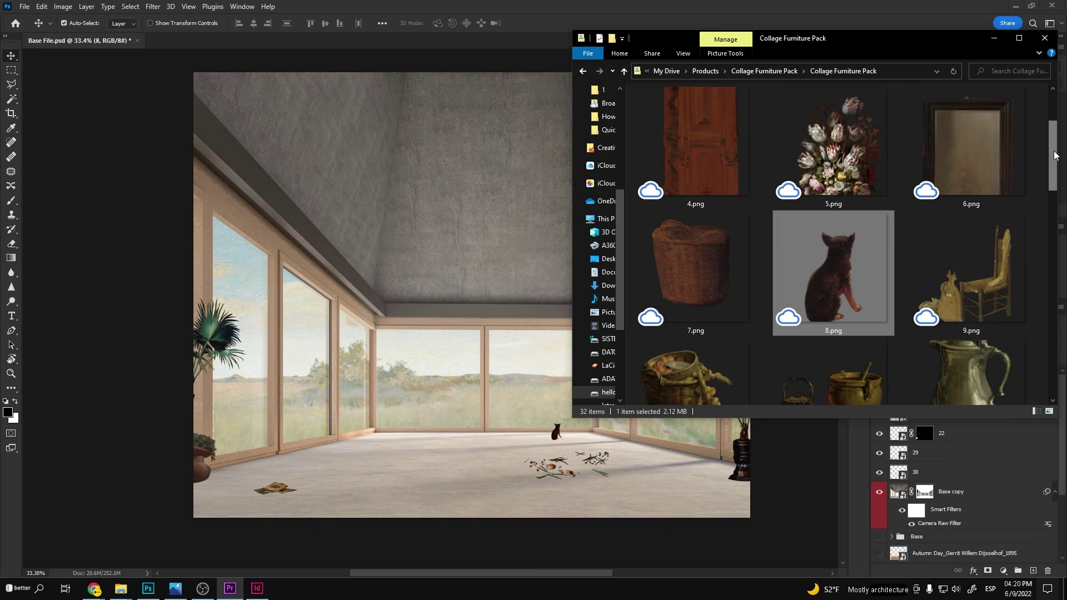
pyautogui.scroll(2, 833, 167)
pyautogui.click(833, 145)
pyautogui.scroll(-6, 983, 238)
pyautogui.scroll(6, 983, 239)
pyautogui.moveTo(833, 150); pyautogui.dragTo(508, 414)
pyautogui.moveTo(472, 311); pyautogui.dragTo(439, 405)
pyautogui.moveTo(493, 460); pyautogui.dragTo(479, 468)
pyautogui.press('Return')
# - Place the chair from 3.png beside the table, stack its layer below the table's and move it closer to the table
pyautogui.scroll(-2, 478, 446)
pyautogui.click(120, 588)
pyautogui.moveTo(986, 147); pyautogui.dragTo(458, 417)
pyautogui.moveTo(472, 333); pyautogui.dragTo(392, 420)
pyautogui.scroll(10, 386, 445)
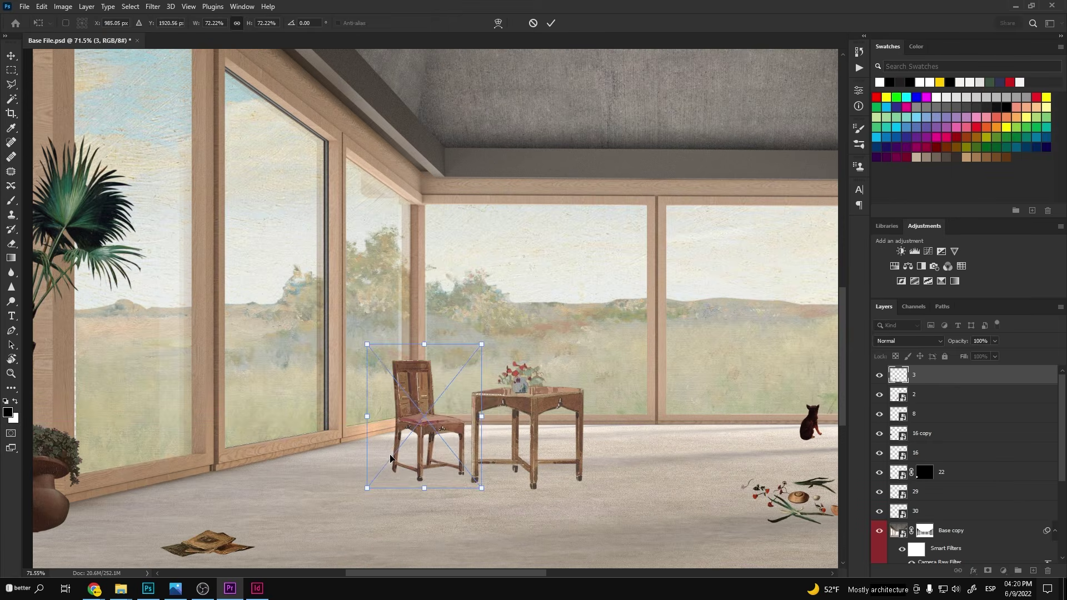
pyautogui.press('Return')
pyautogui.moveTo(914, 375); pyautogui.dragTo(914, 404)
pyautogui.moveTo(418, 428); pyautogui.dragTo(453, 428)
# - Delete the potted plant layer 22
pyautogui.scroll(-10, 406, 442)
pyautogui.click(121, 588)
pyautogui.scroll(-4, 945, 133)
pyautogui.click(966, 472)
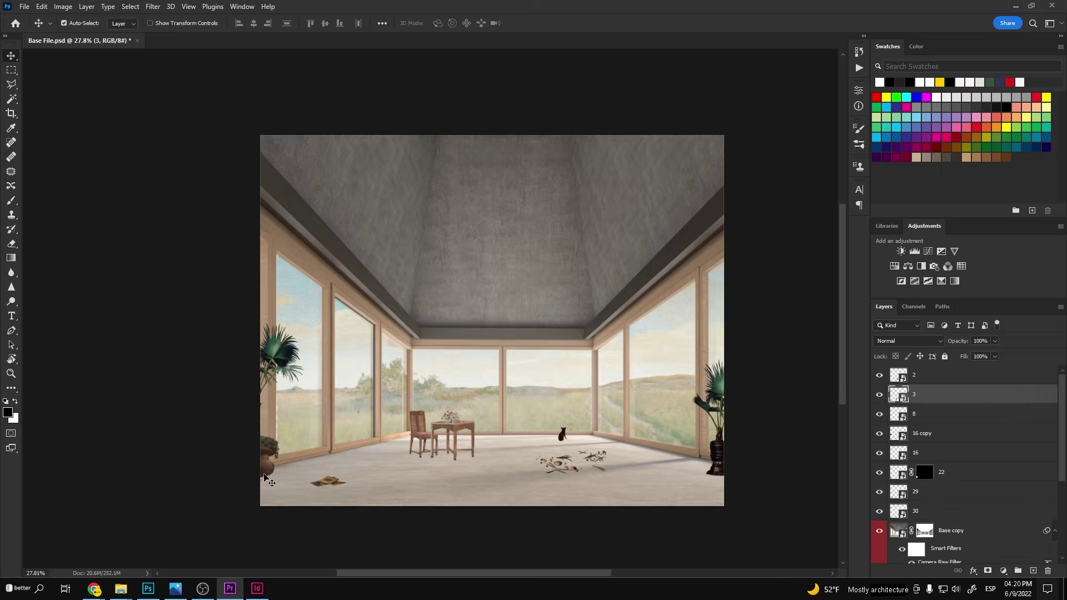
pyautogui.click(966, 472)
pyautogui.press('Delete')
# - Place the cloth bundle from 28.png on the floor near the cat, scaled down, and nudge the papers toward the front
pyautogui.click(120, 588)
pyautogui.moveTo(1053, 190); pyautogui.dragTo(1038, 344)
pyautogui.moveTo(694, 319); pyautogui.dragTo(503, 376)
pyautogui.scroll(10, 504, 349)
pyautogui.moveTo(628, 213); pyautogui.dragTo(387, 298)
pyautogui.moveTo(365, 318); pyautogui.dragTo(622, 451)
pyautogui.press('Return')
pyautogui.scroll(-7, 558, 372)
pyautogui.scroll(5, 542, 392)
pyautogui.scroll(-6, 565, 411)
pyautogui.moveTo(372, 464); pyautogui.dragTo(372, 478)
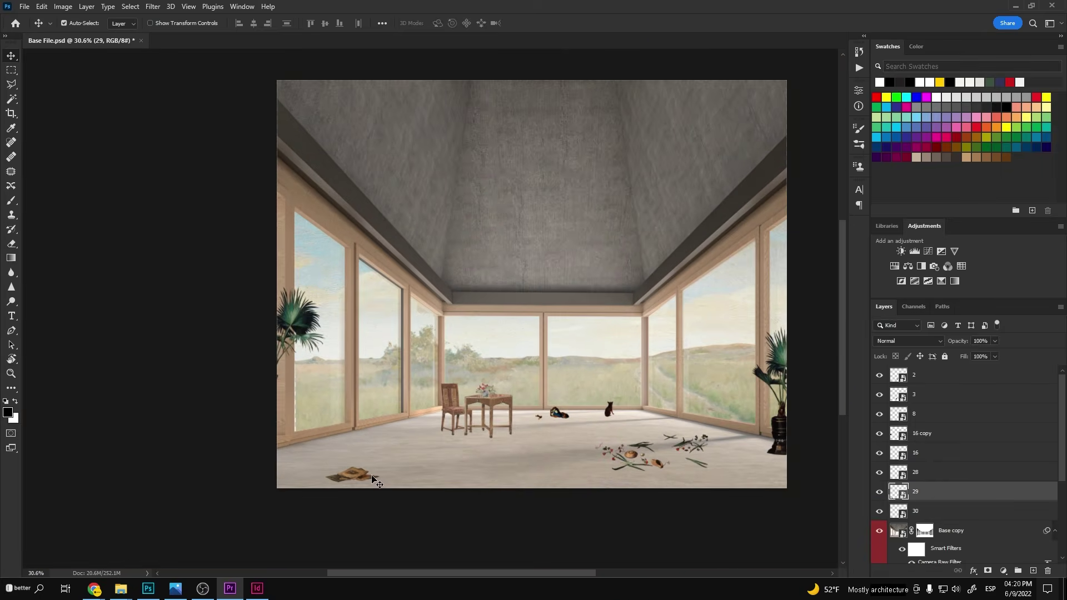
# - Duplicate the chair to the opposite side of the table and flip the copy horizontally
pyautogui.scroll(4, 583, 399)
pyautogui.moveTo(415, 394); pyautogui.dragTo(492, 405)
pyautogui.hotkey('ctrl', 't')
pyautogui.rightClick(504, 415)
pyautogui.click(550, 399)
pyautogui.press('Return')
pyautogui.scroll(-2, 547, 391)
pyautogui.scroll(2, 548, 392)
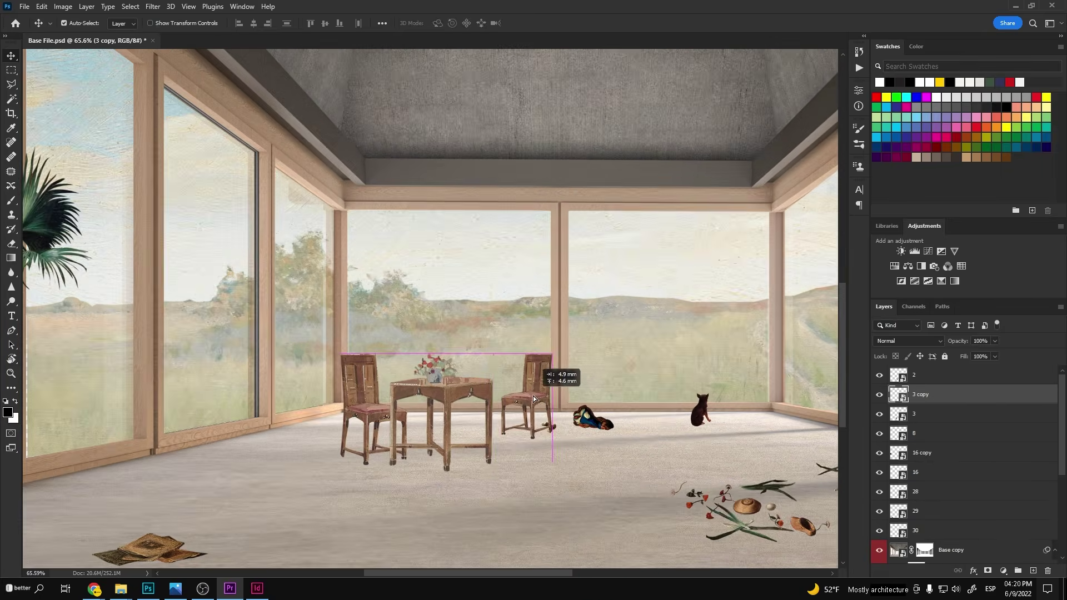
# - Group all the furniture cutout layers as Furniture and toggle the group's visibility to compare
pyautogui.scroll(-3, 547, 392)
pyautogui.keyDown('shift'); pyautogui.click(958, 383); pyautogui.keyUp('shift')
pyautogui.hotkey('ctrl', 'g')
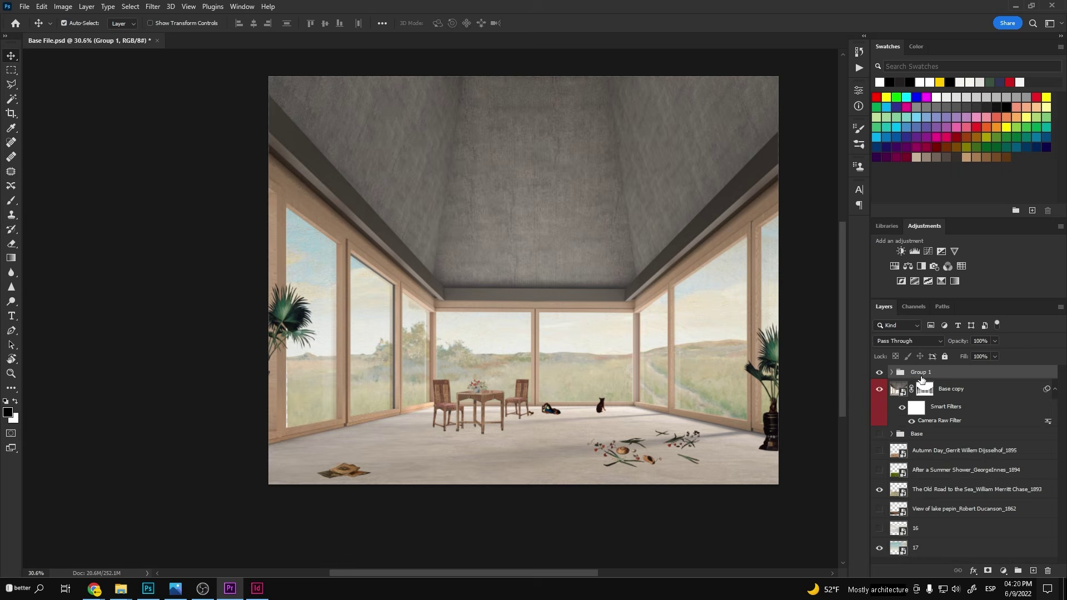
pyautogui.click(879, 373)
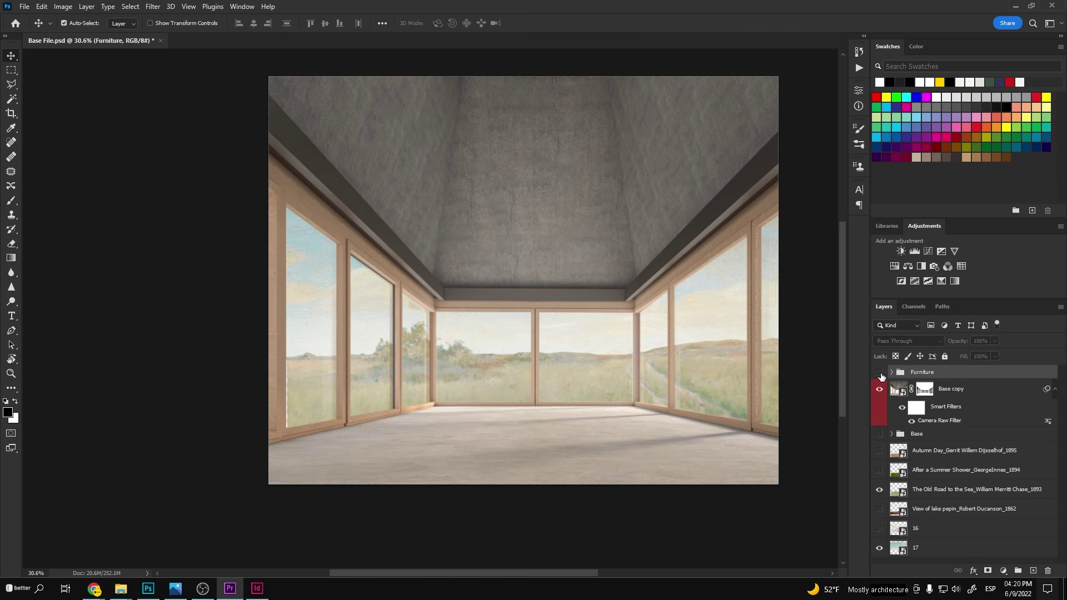
pyautogui.click(879, 372)
pyautogui.click(879, 373)
pyautogui.click(879, 373)
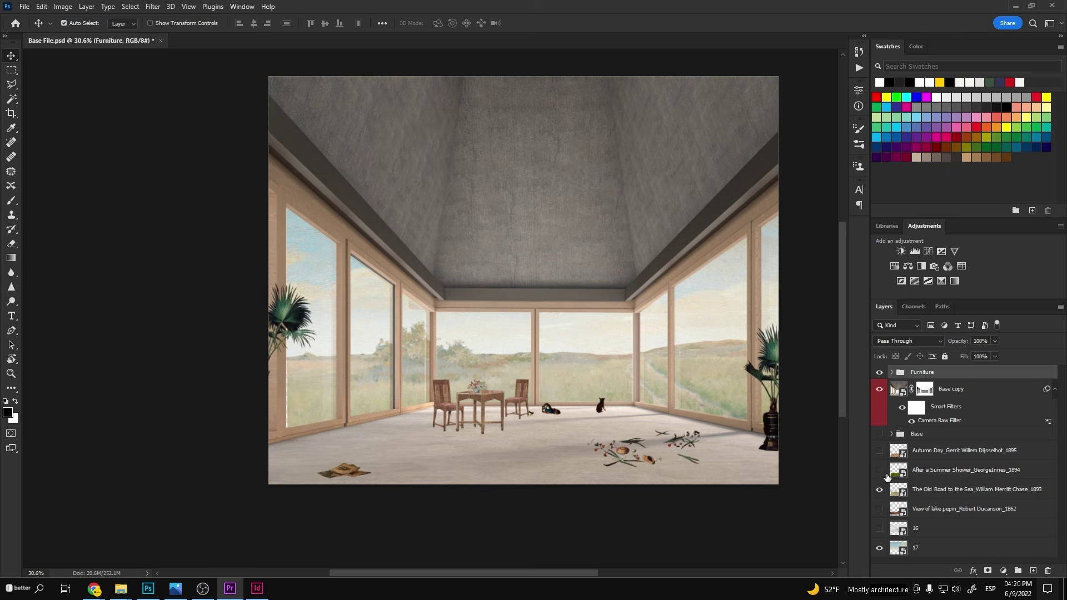
# - Group the four landscape painting layers and name the group Landscape Grass
pyautogui.click(935, 453)
pyautogui.scroll(-1, 939, 493)
pyautogui.keyDown('shift'); pyautogui.click(937, 509); pyautogui.keyUp('shift')
pyautogui.click(1016, 570)
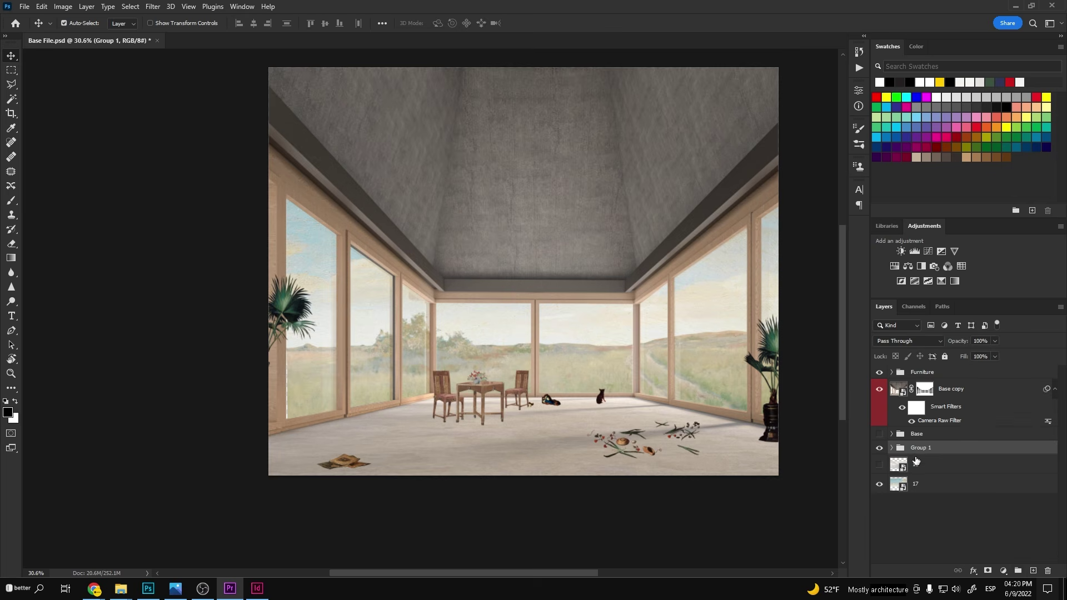
pyautogui.write('L')
pyautogui.press('capslock')
pyautogui.write('anc')
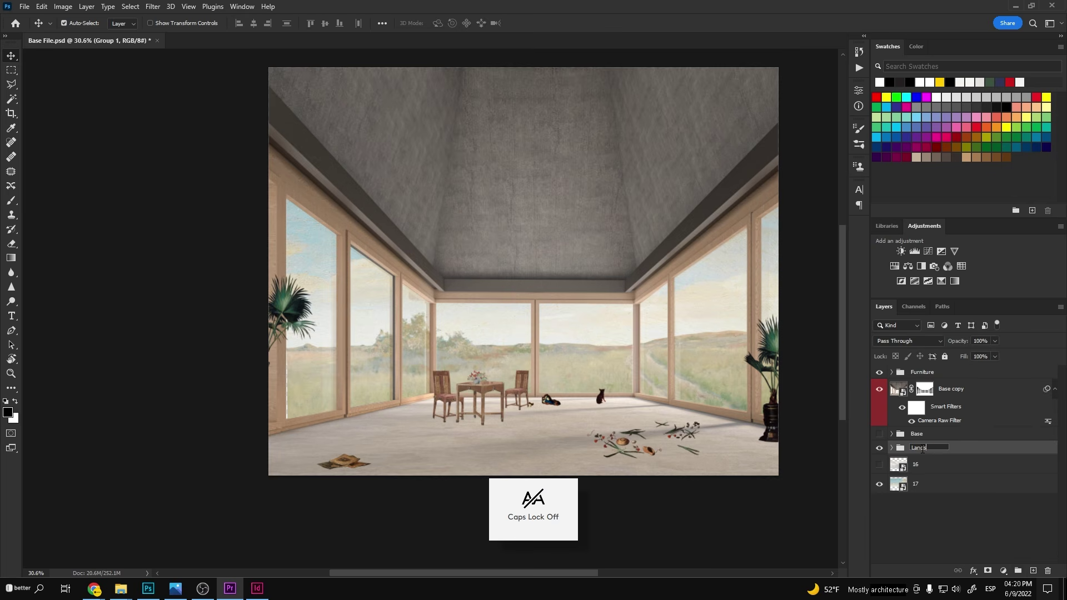
# - Group sky layers 16 and 17 and name the group Skies
pyautogui.click(922, 464)
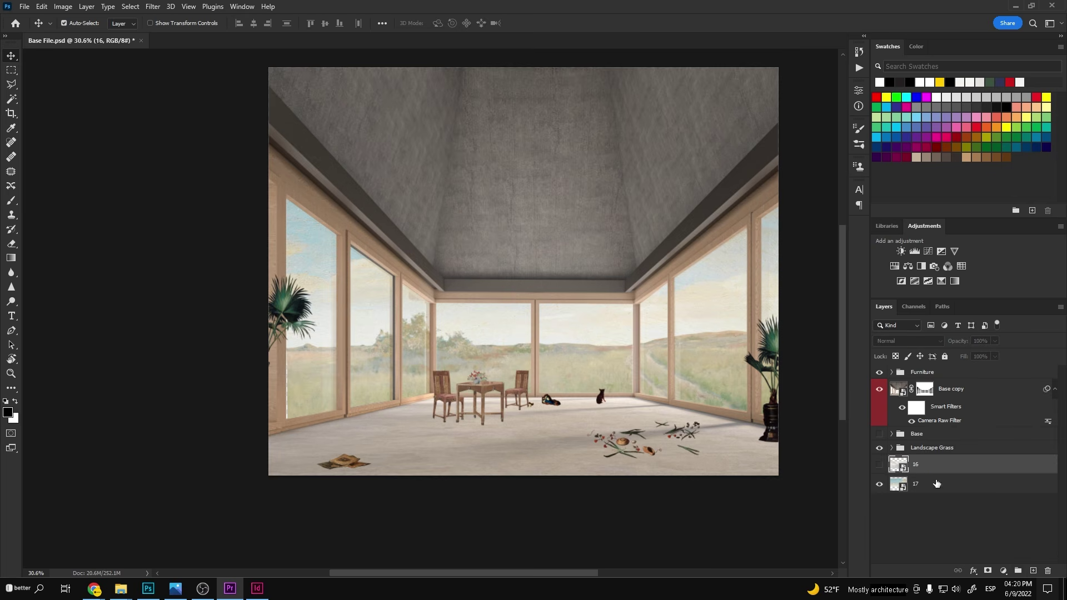
pyautogui.keyDown('shift'); pyautogui.click(922, 484); pyautogui.keyUp('shift')
pyautogui.hotkey('ctrl', 'g')
pyautogui.doubleClick(922, 461)
pyautogui.write('S')
pyautogui.press('capslock')
pyautogui.write('kies')
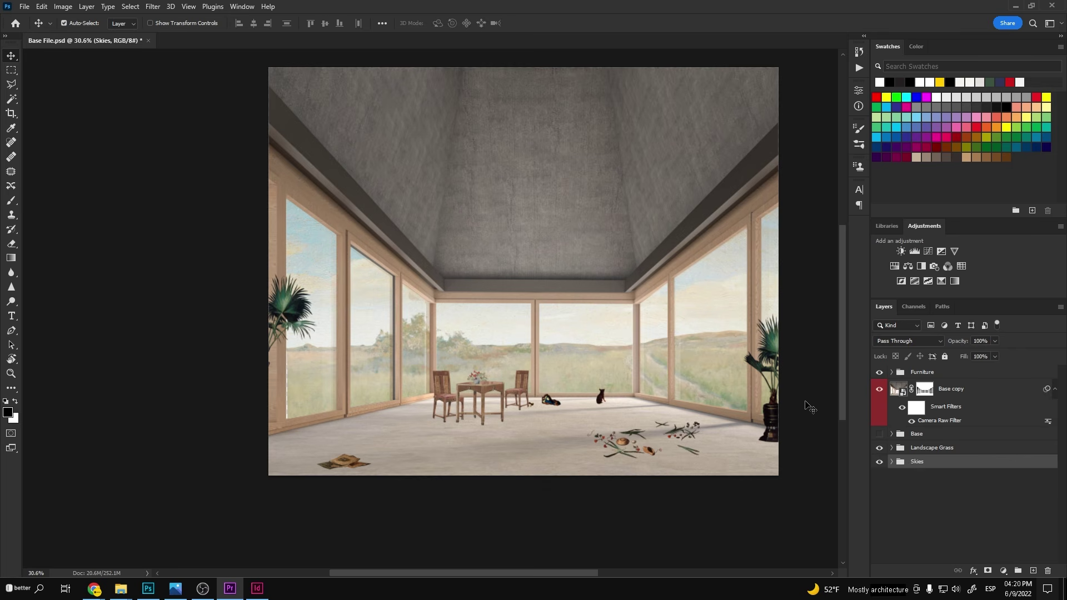
pyautogui.scroll(3, 717, 404)
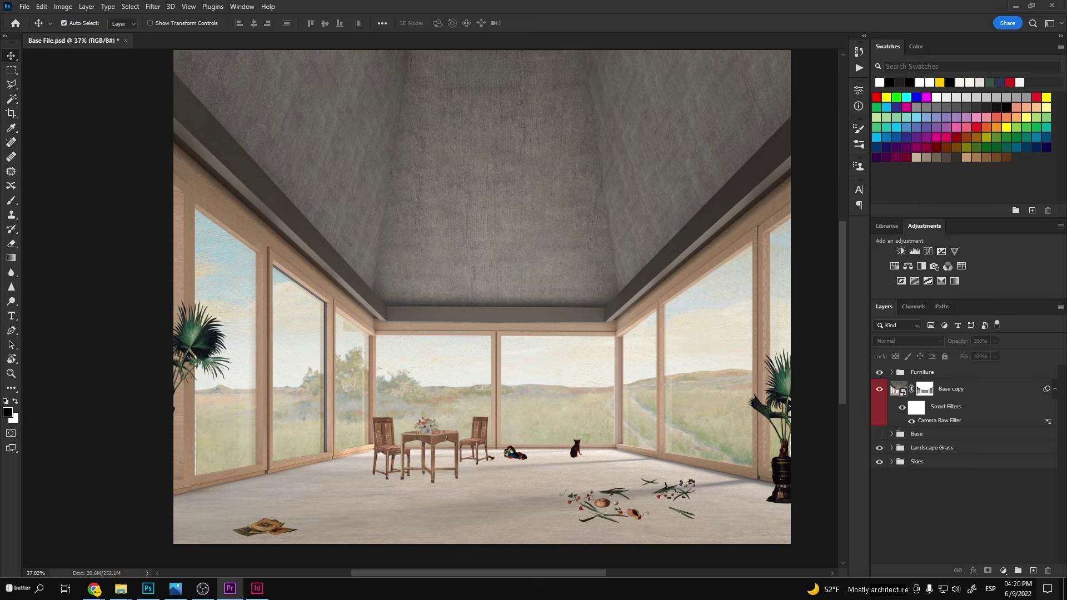
# - Switch to File Explorer and look through the Modern painting cutouts folder for a figure
pyautogui.moveTo(121, 587)
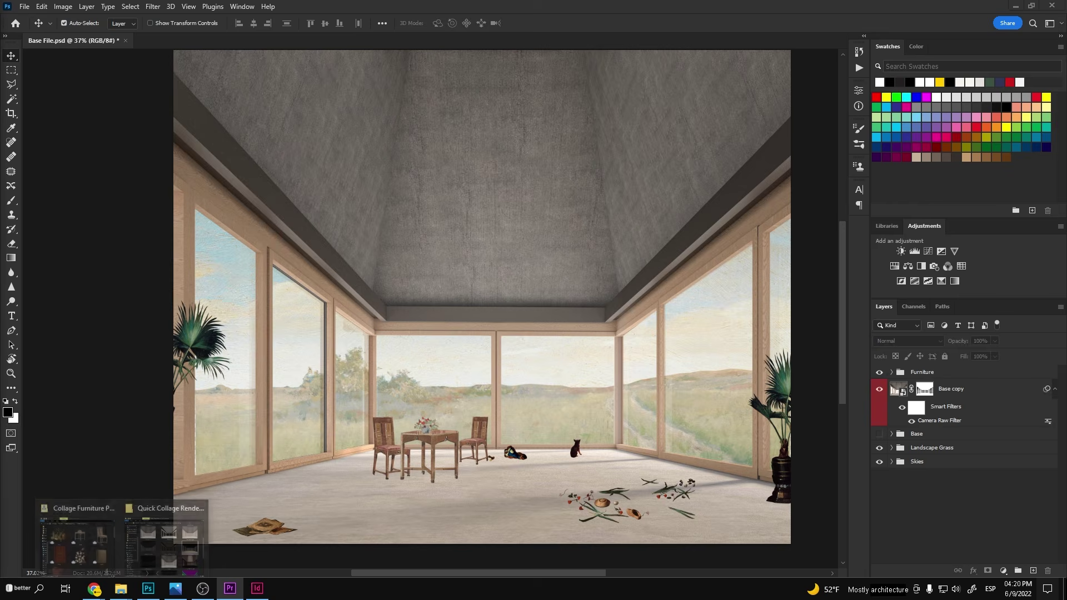
pyautogui.click(80, 544)
pyautogui.click(736, 72)
pyautogui.click(713, 72)
pyautogui.scroll(-3, 704, 238)
pyautogui.doubleClick(704, 238)
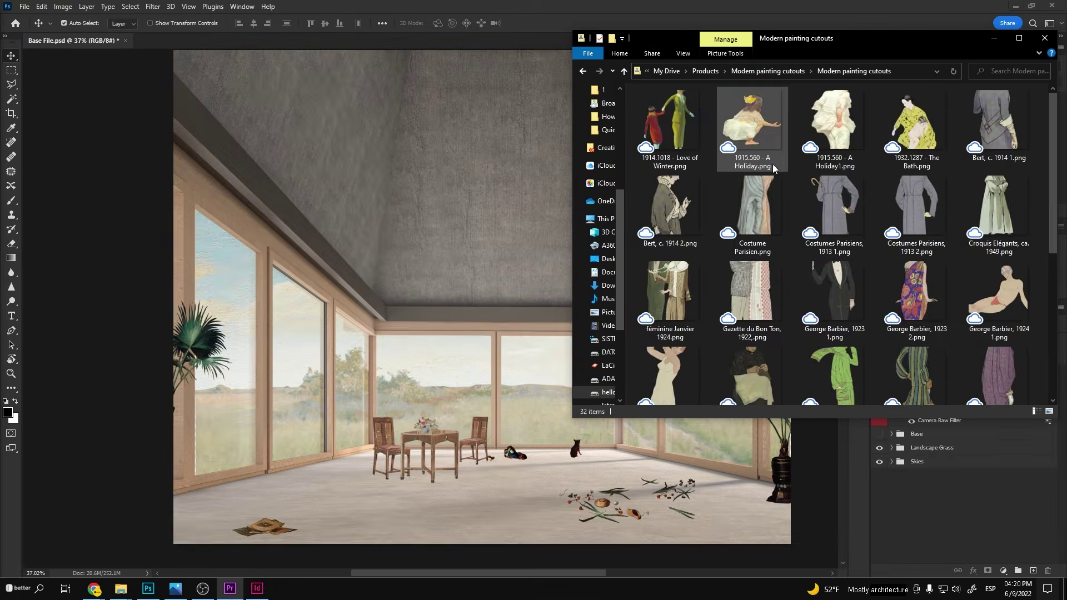
pyautogui.scroll(-8, 1054, 349)
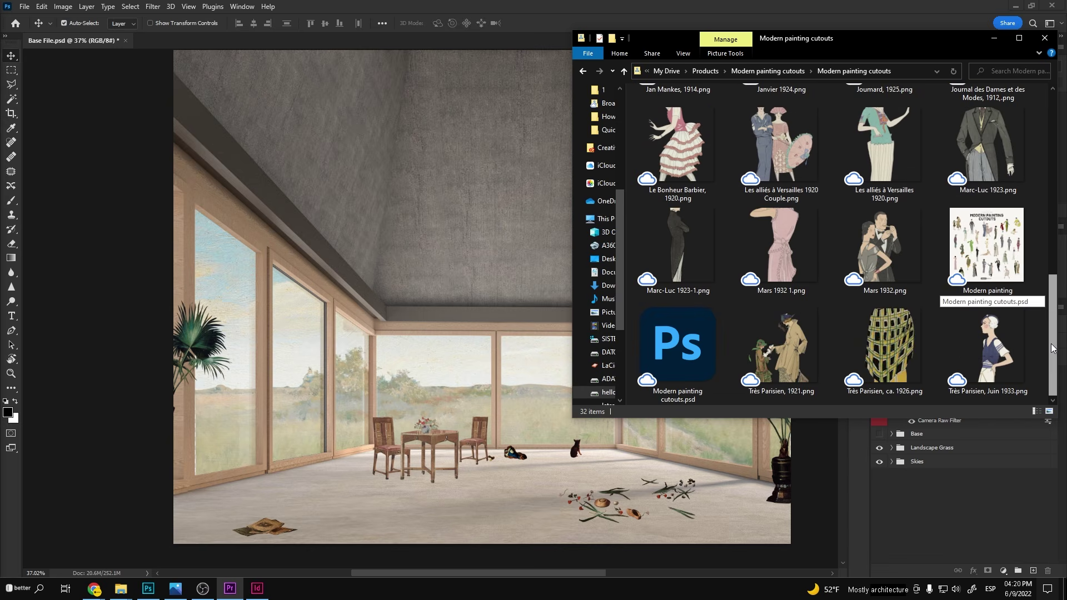
pyautogui.moveTo(1050, 349); pyautogui.dragTo(1025, 160)
# - Try placing a figure from the Modern painting cutouts in the room, resized and positioned near the rear windows
pyautogui.moveTo(661, 314); pyautogui.dragTo(535, 351)
pyautogui.moveTo(531, 298); pyautogui.dragTo(410, 297)
pyautogui.moveTo(402, 293); pyautogui.dragTo(553, 423)
pyautogui.press('Return')
# - Open the 19th Century painting cutouts folder within Products and browse its figures
pyautogui.scroll(3, 552, 423)
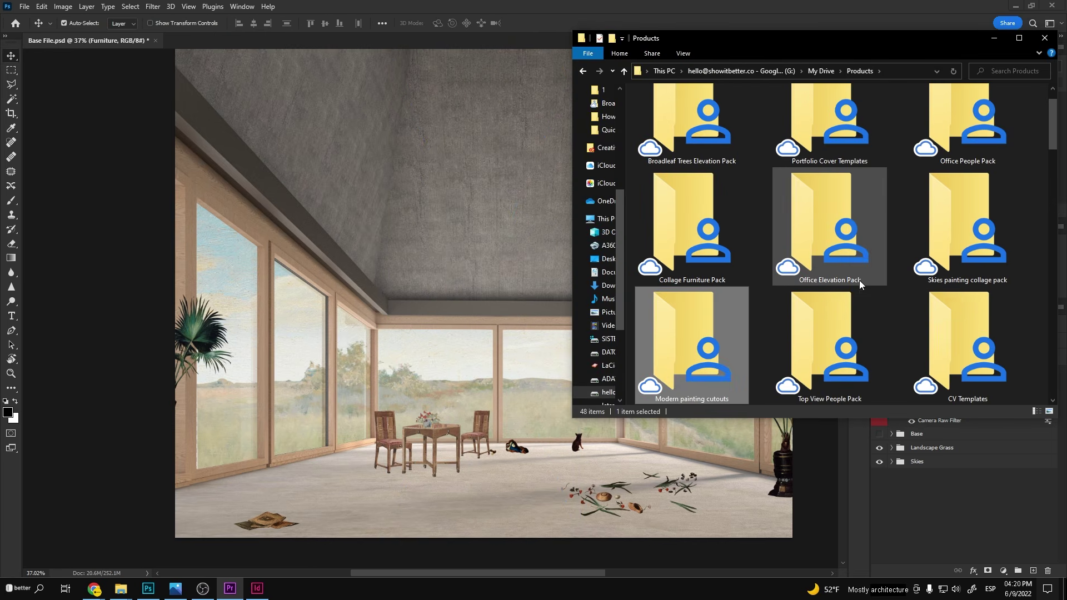
pyautogui.scroll(-5, 939, 130)
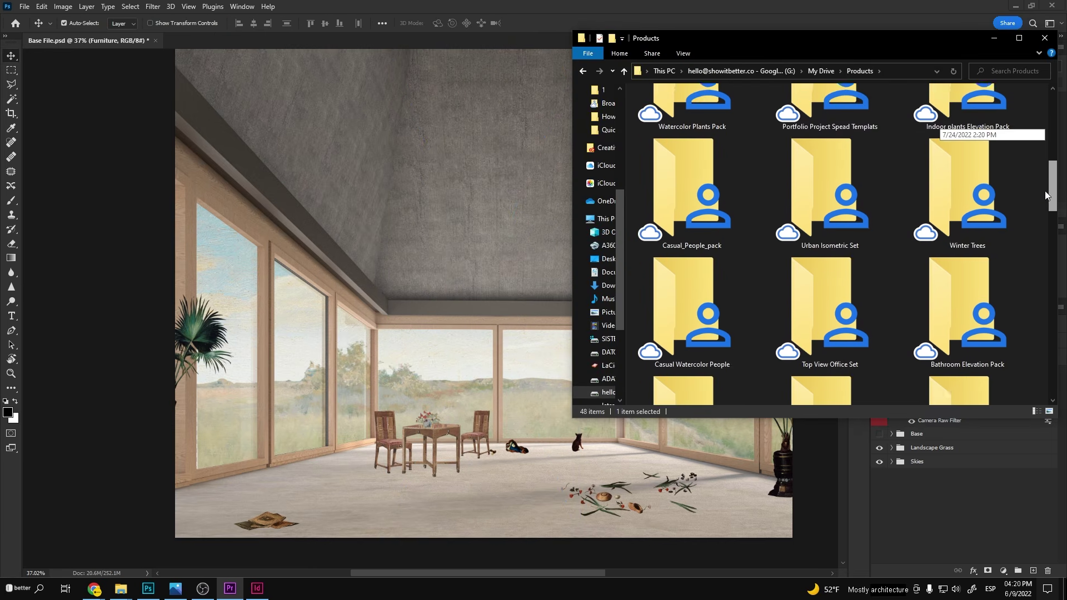
pyautogui.moveTo(1039, 229); pyautogui.dragTo(1044, 243)
pyautogui.doubleClick(692, 267)
pyautogui.doubleClick(689, 139)
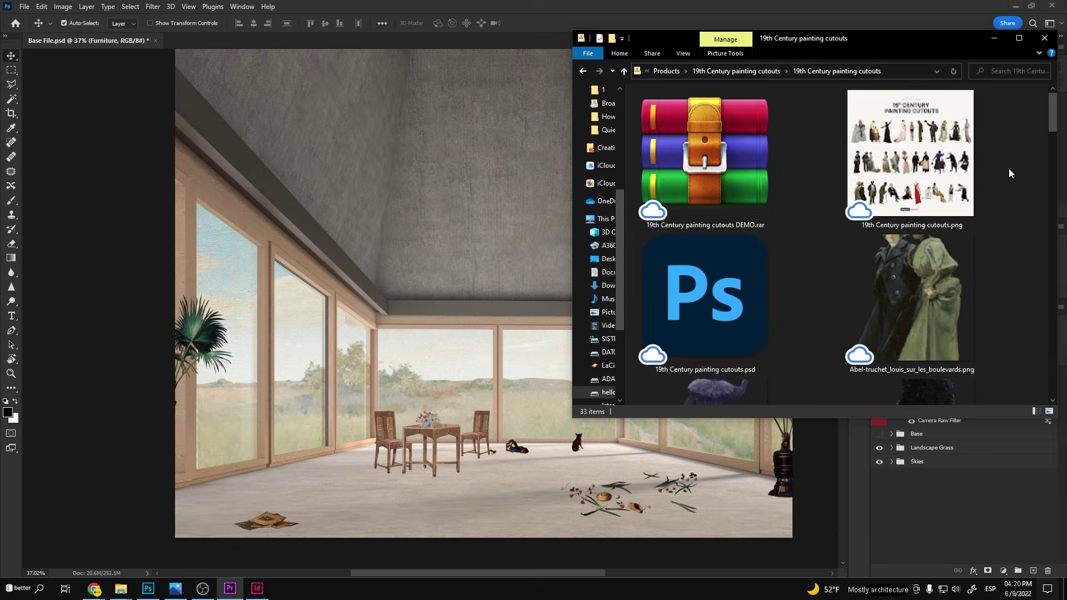
pyautogui.moveTo(1052, 111); pyautogui.dragTo(1049, 167)
# - Place the borch_gerard_ter_conversation_galante woman beside the cat, mirrored and scaled to 36.99%
pyautogui.moveTo(708, 328); pyautogui.dragTo(514, 440)
pyautogui.moveTo(588, 282); pyautogui.dragTo(513, 417)
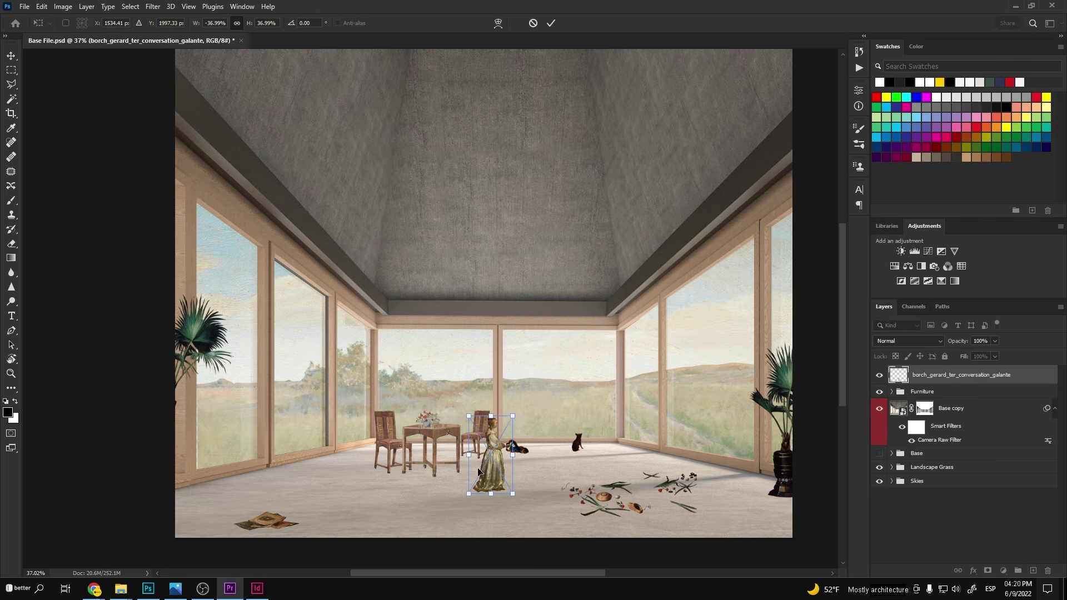
pyautogui.press('Return')
pyautogui.moveTo(493, 478); pyautogui.dragTo(551, 443)
# - Replace the standing woman with the landelle_charles_zacharie_les_bleuets figure, scaled down to fit the room
pyautogui.hotkey('alt', 'Tab')
pyautogui.scroll(-10, 1050, 257)
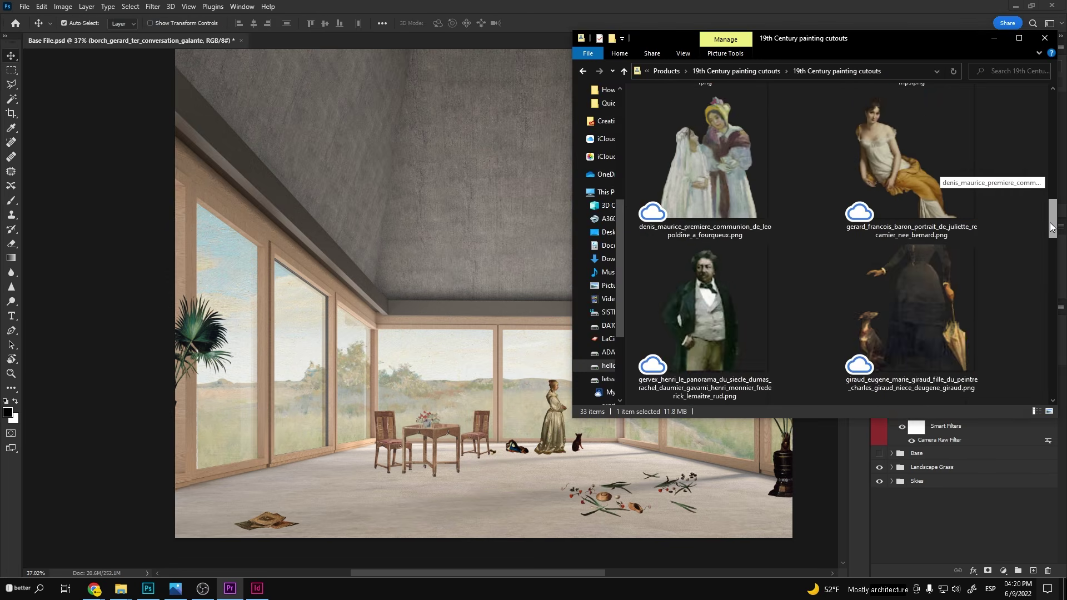
pyautogui.moveTo(1052, 258); pyautogui.dragTo(1052, 264)
pyautogui.moveTo(925, 297); pyautogui.dragTo(523, 391)
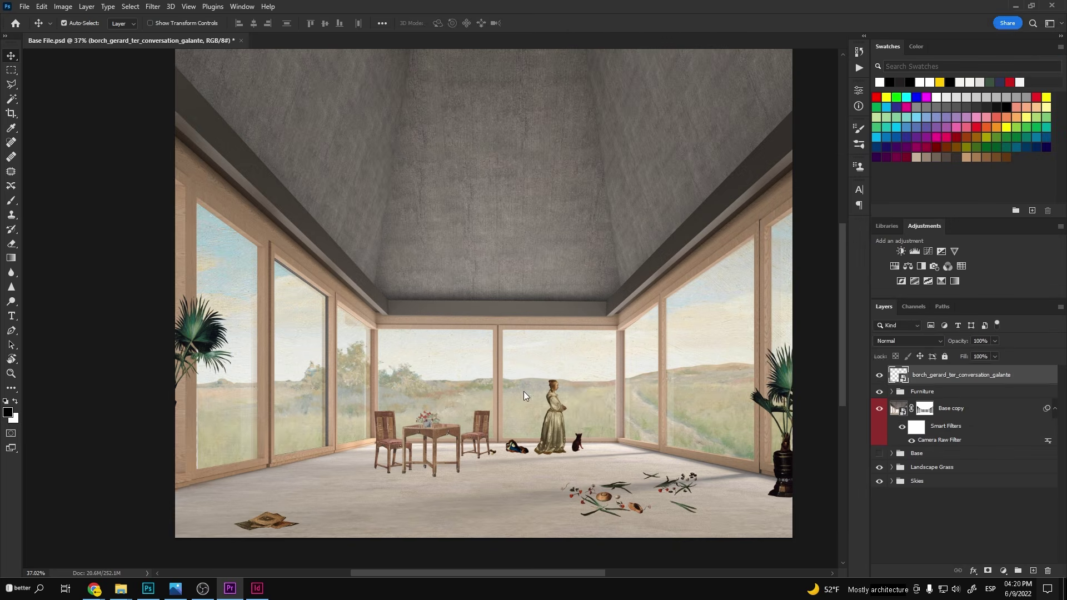
pyautogui.moveTo(561, 193); pyautogui.dragTo(491, 282)
pyautogui.moveTo(474, 341); pyautogui.dragTo(567, 425)
pyautogui.moveTo(582, 365); pyautogui.dragTo(550, 405)
pyautogui.moveTo(529, 441); pyautogui.dragTo(438, 417)
pyautogui.press('Return')
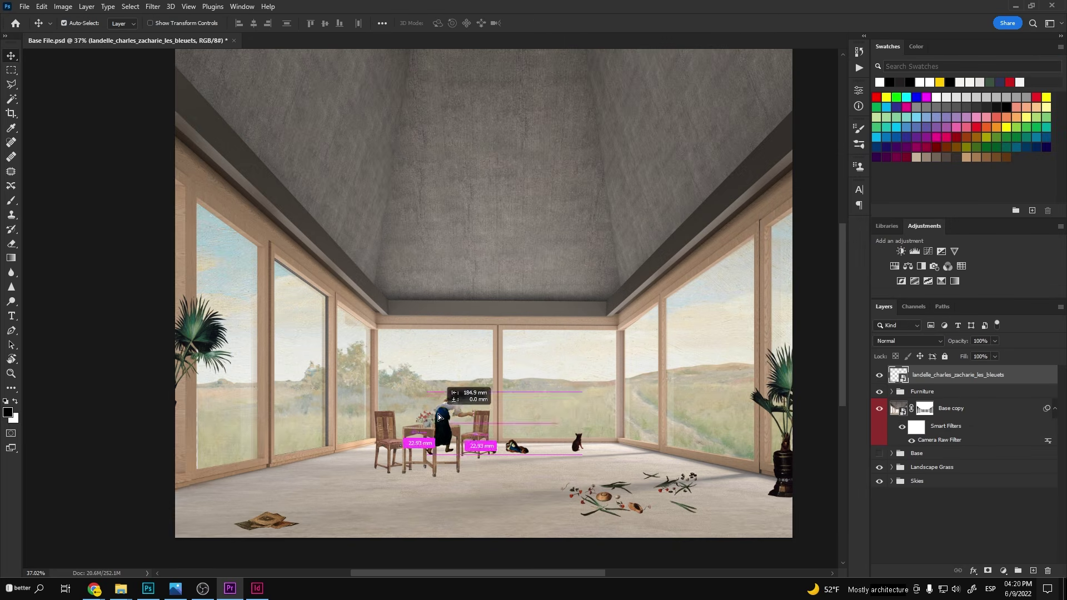
# - Place the seated landelle_charles_zacharie_les_bleuetss figure to the right of the cat, scaled down and flipped horizontally
pyautogui.hotkey('alt', 'Tab')
pyautogui.moveTo(722, 326); pyautogui.dragTo(527, 394)
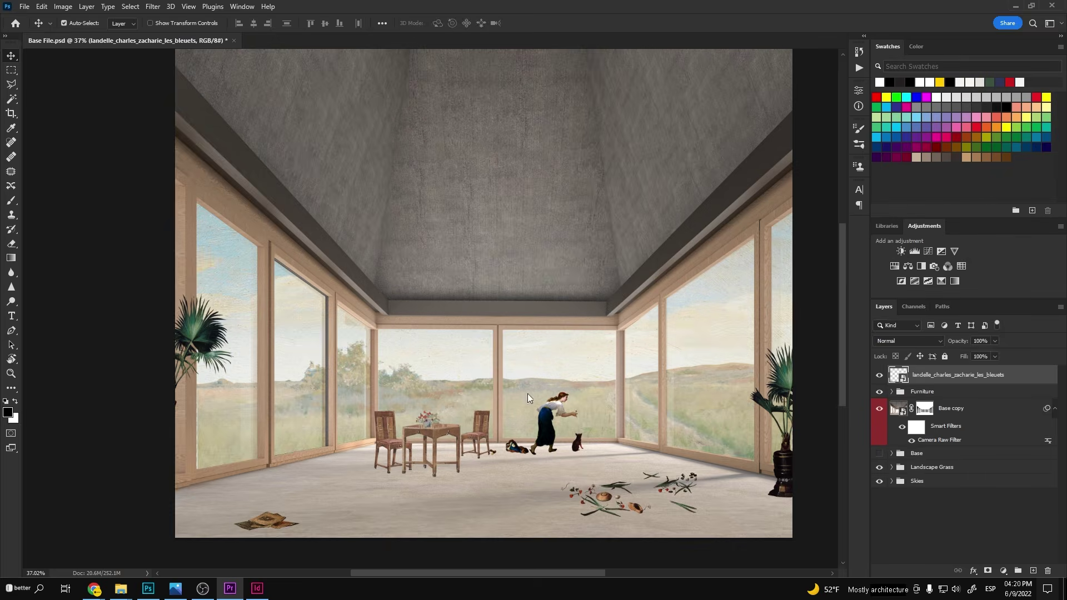
pyautogui.moveTo(482, 328); pyautogui.dragTo(578, 422)
pyautogui.moveTo(661, 317); pyautogui.dragTo(619, 386)
pyautogui.rightClick(643, 437)
pyautogui.click(666, 418)
pyautogui.moveTo(593, 420)
pyautogui.mouseDown()
pyautogui.moveTo(639, 438)
pyautogui.moveTo(600, 420)
pyautogui.moveTo(606, 428)
pyautogui.mouseUp()
pyautogui.press('Return')
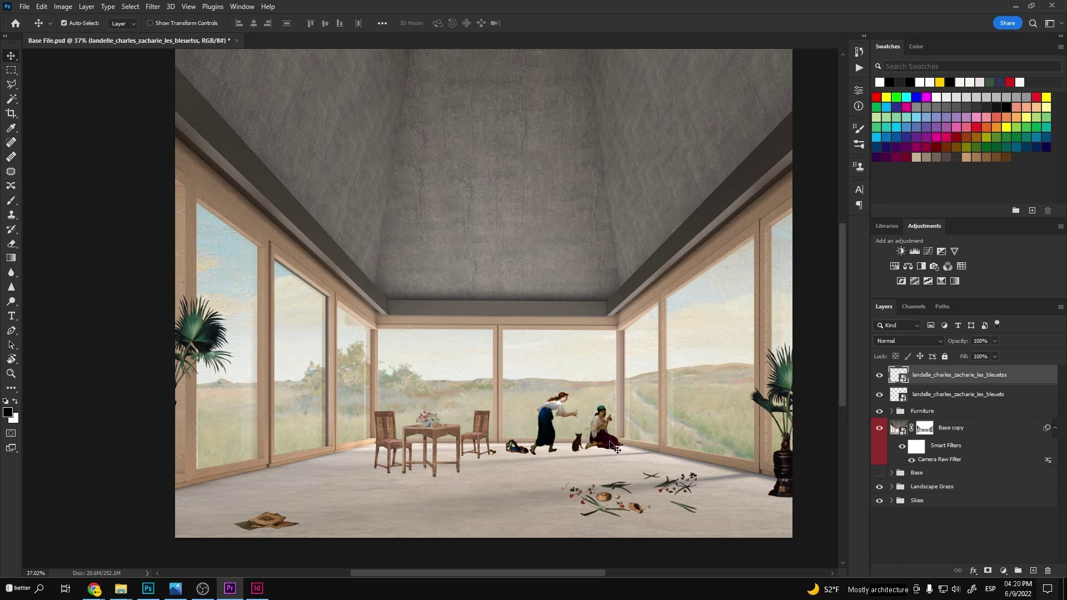
pyautogui.scroll(1, 619, 510)
pyautogui.moveTo(545, 413); pyautogui.dragTo(549, 412)
# - Place the roussel-geo_esquisse couple cutout in front of the right rear window and scale it down
pyautogui.hotkey('alt', 'Tab')
pyautogui.scroll(-2, 777, 312)
pyautogui.scroll(-8, 779, 312)
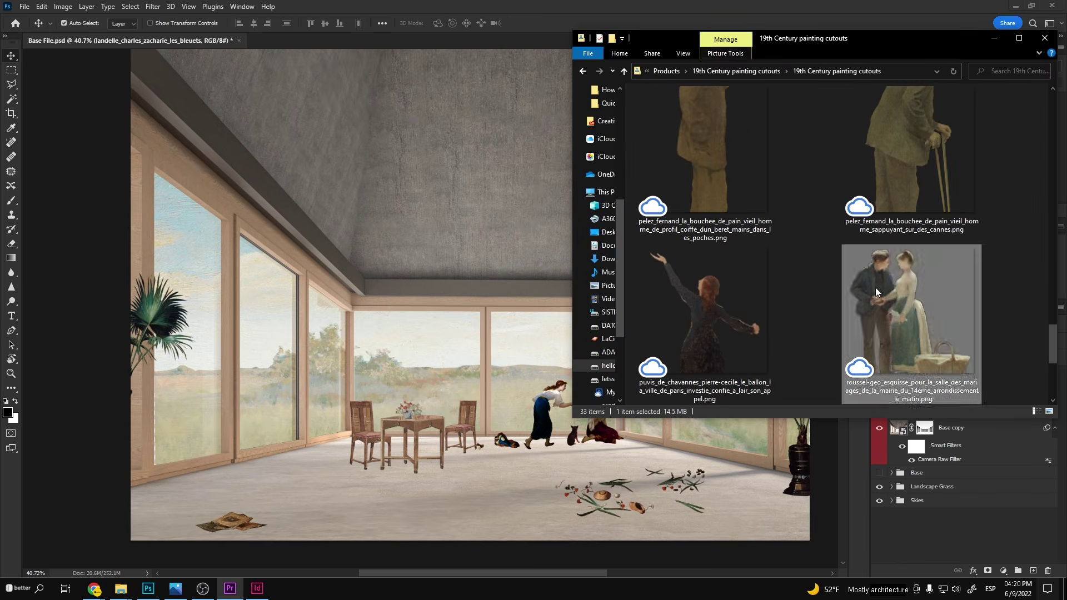
pyautogui.moveTo(911, 328); pyautogui.dragTo(500, 311)
pyautogui.moveTo(594, 160); pyautogui.dragTo(466, 300)
pyautogui.moveTo(408, 369); pyautogui.dragTo(590, 399)
pyautogui.moveTo(649, 331); pyautogui.dragTo(623, 357)
pyautogui.press('Return')
pyautogui.scroll(-5, 634, 434)
pyautogui.scroll(6, 616, 444)
# - Move the leaning woman outside the left window at a smaller scale and delete the seated woman
pyautogui.moveTo(590, 400); pyautogui.dragTo(202, 373)
pyautogui.click(631, 404)
pyautogui.press('Delete')
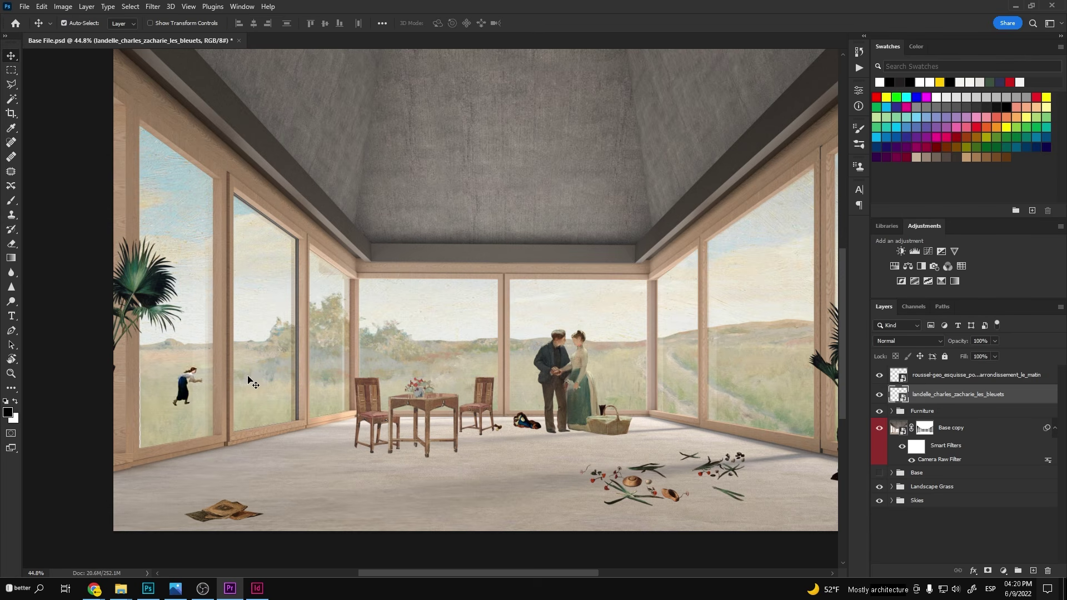
pyautogui.moveTo(933, 343); pyautogui.dragTo(947, 343)
pyautogui.click(92, 356)
# - Mask out the wicker basket beside the couple with a lasso selection and an inverted layer mask
pyautogui.click(551, 397)
pyautogui.scroll(10, 611, 420)
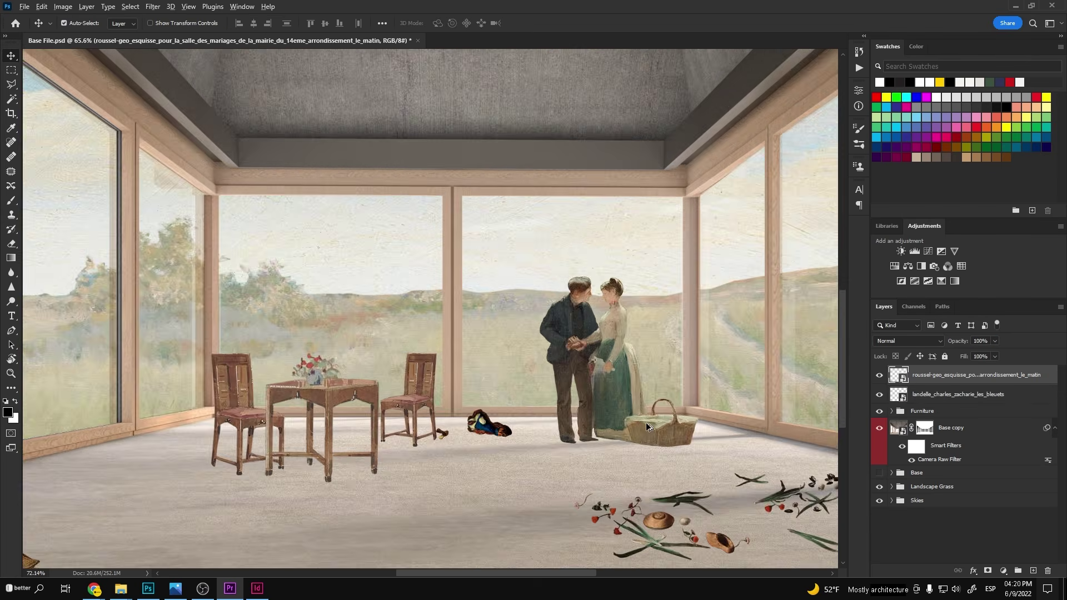
pyautogui.press('l')
pyautogui.hotkey('ctrl', 'i')
pyautogui.scroll(-7, 639, 423)
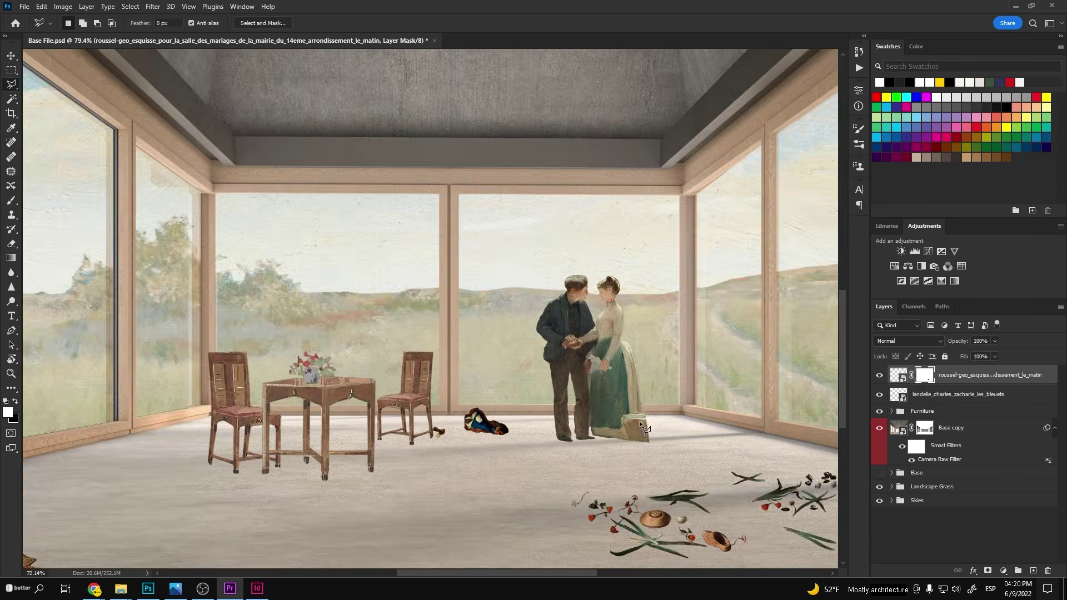
# - Rasterize the couple's cutout layer
pyautogui.scroll(9, 637, 433)
pyautogui.press('v')
pyautogui.rightClick(946, 380)
pyautogui.click(826, 303)
# - Apply the layer mask of the couple's layer permanently to its pixels
pyautogui.rightClick(945, 377)
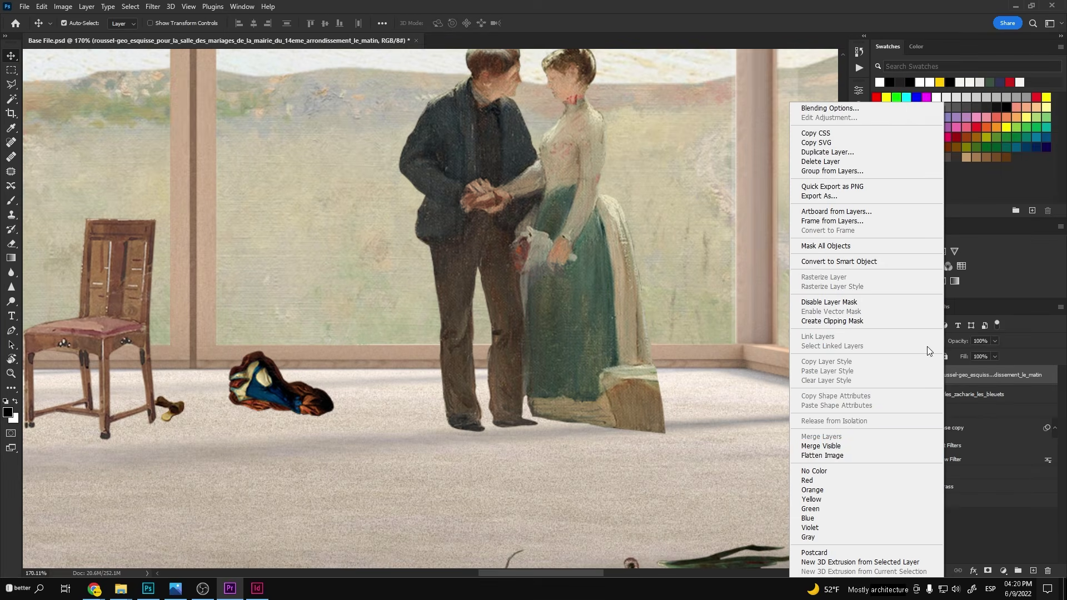
pyautogui.click(840, 456)
pyautogui.press('Escape')
pyautogui.rightClick(951, 376)
pyautogui.rightClick(928, 376)
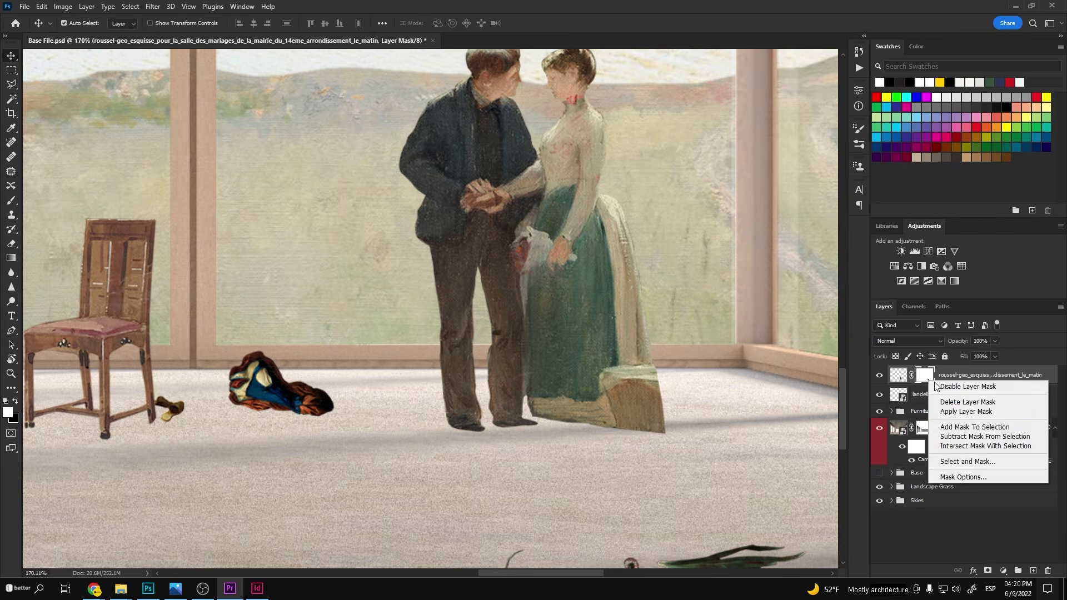
pyautogui.click(956, 413)
# - Clone the cream skirt fabric over the basket remnant and delete the leftover piece beside the woman's hem
pyautogui.press('s')
pyautogui.scroll(5, 601, 360)
pyautogui.moveTo(577, 405); pyautogui.dragTo(572, 406)
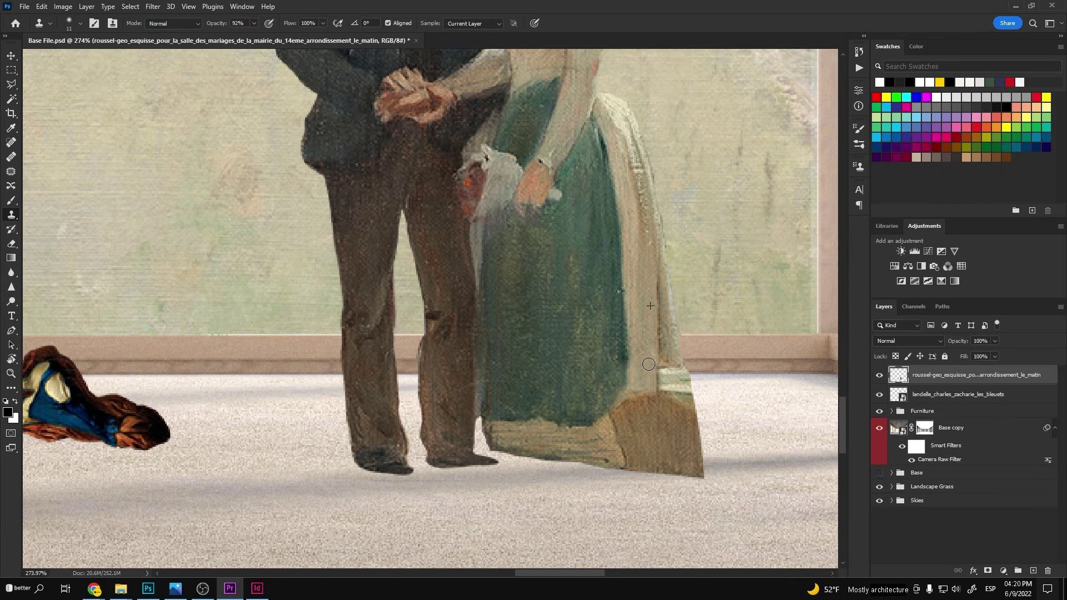
pyautogui.scroll(1, 619, 434)
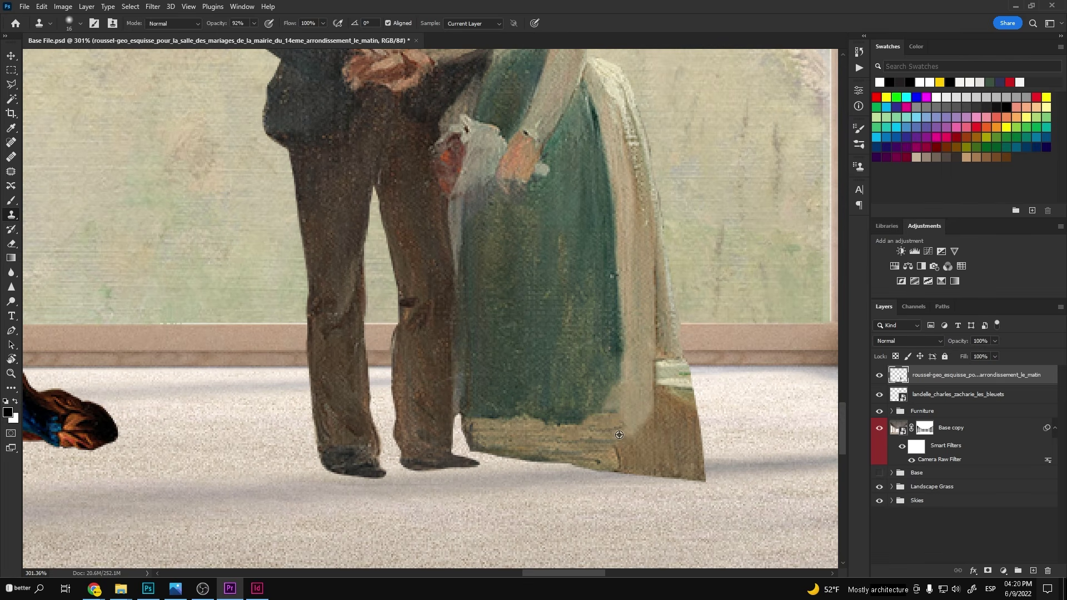
pyautogui.click(707, 508)
pyautogui.press('Delete')
pyautogui.hotkey('ctrl', 'd')
pyautogui.press('v')
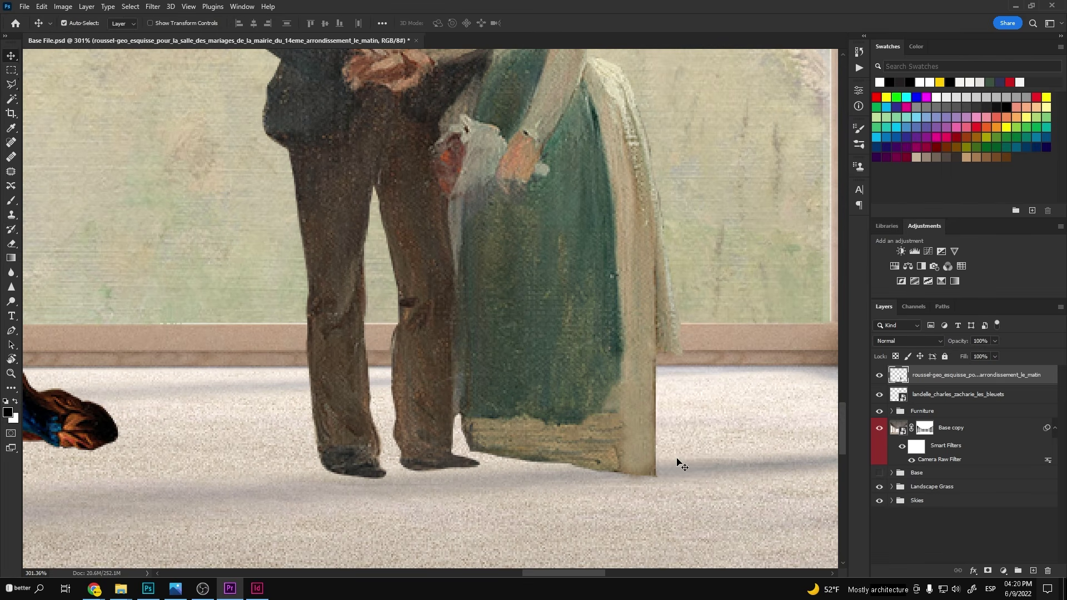
# - Clear the clothes pile and shoes from the floor and place the black cat in front of the rear windows
pyautogui.scroll(-12, 624, 429)
pyautogui.moveTo(623, 406); pyautogui.dragTo(678, 400)
pyautogui.moveTo(548, 426); pyautogui.dragTo(470, 427)
pyautogui.moveTo(648, 389); pyautogui.dragTo(631, 389)
pyautogui.scroll(-9, 631, 389)
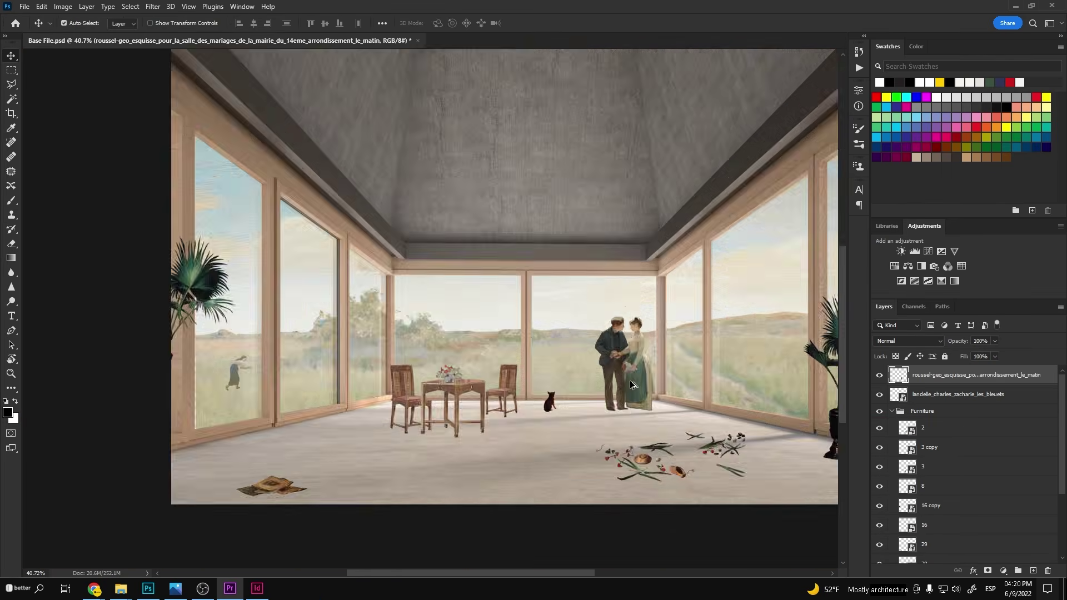
pyautogui.moveTo(578, 322); pyautogui.dragTo(552, 352)
# - Place the Landscape with Rider on White Horse_Jean_1846 trees behind the left windows and The Watermill with the Great Red Roof_1894 tree behind the right ones
pyautogui.hotkey('alt', 'Tab')
pyautogui.scroll(6, 809, 326)
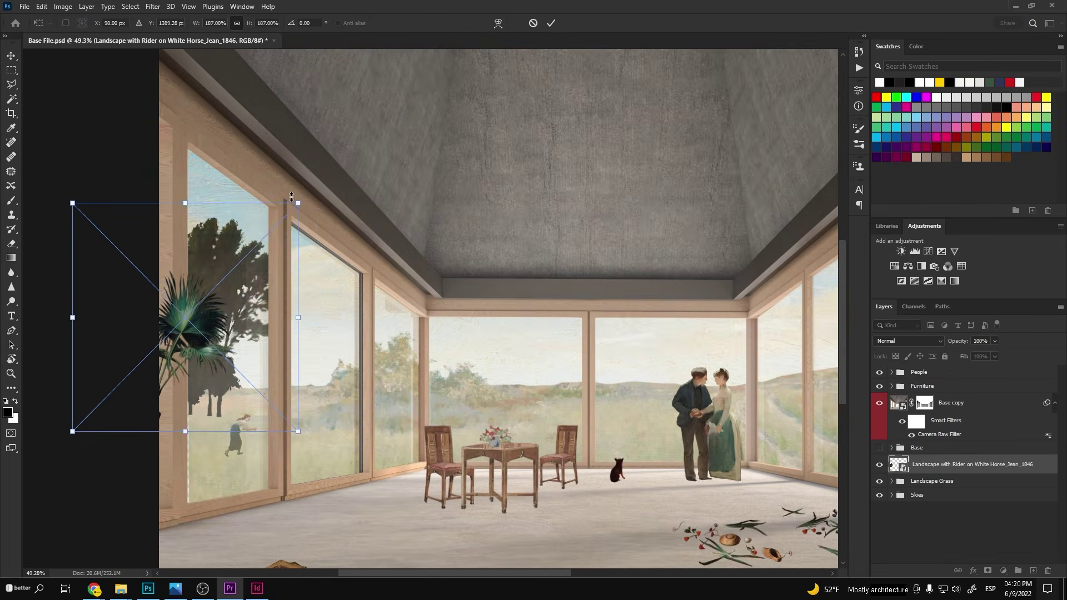
pyautogui.moveTo(292, 248); pyautogui.dragTo(263, 222)
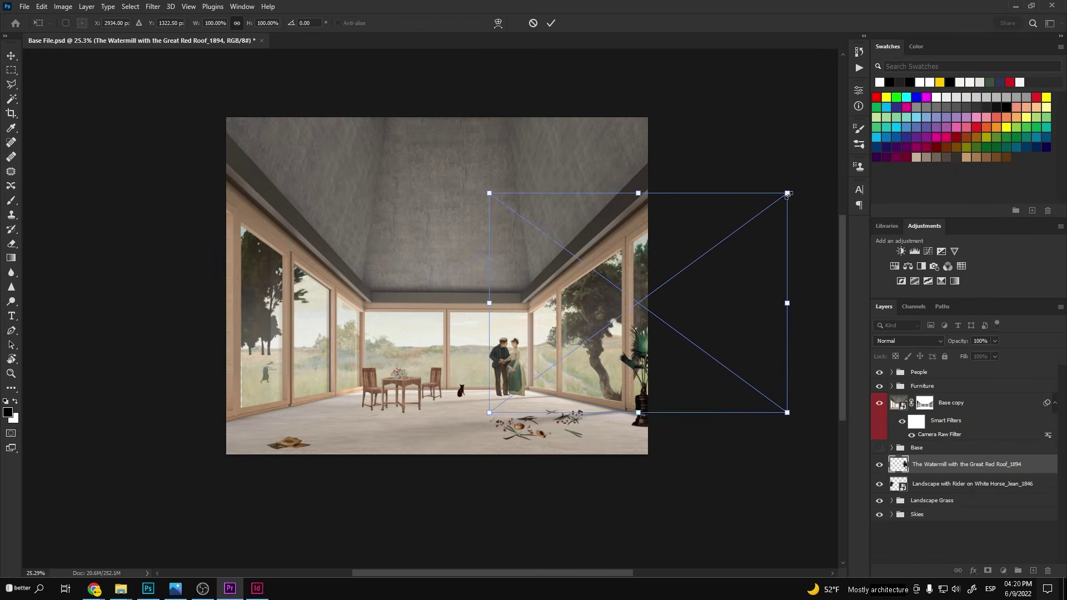
pyautogui.moveTo(528, 429); pyautogui.dragTo(551, 434)
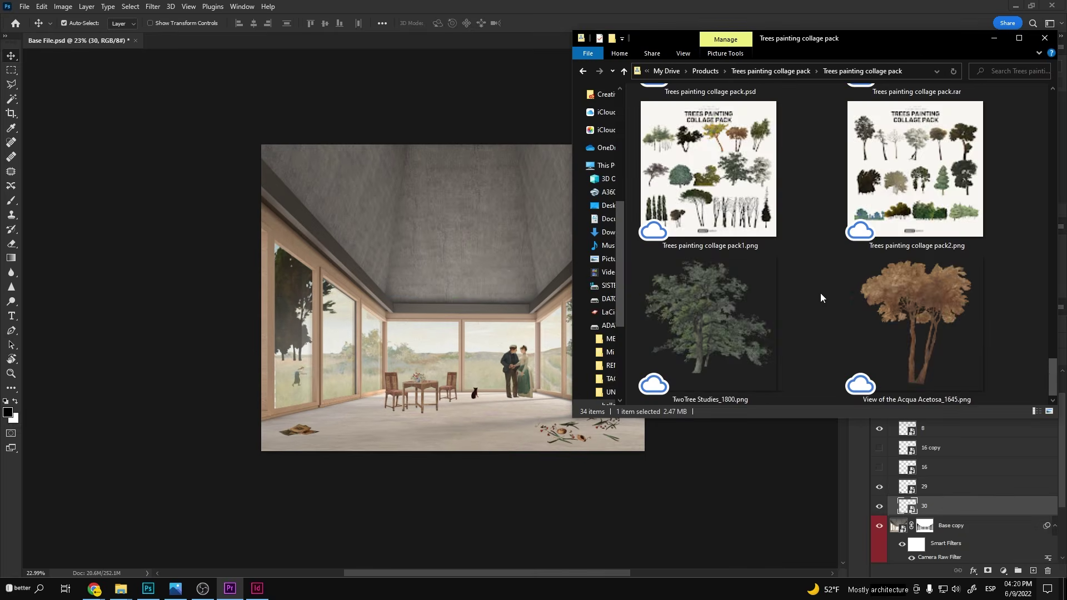
# - Place the Landscape with Travelers_1630 bush behind the couple and put a duplicate behind the table
pyautogui.scroll(-5, 1035, 154)
pyautogui.scroll(-3, 1035, 154)
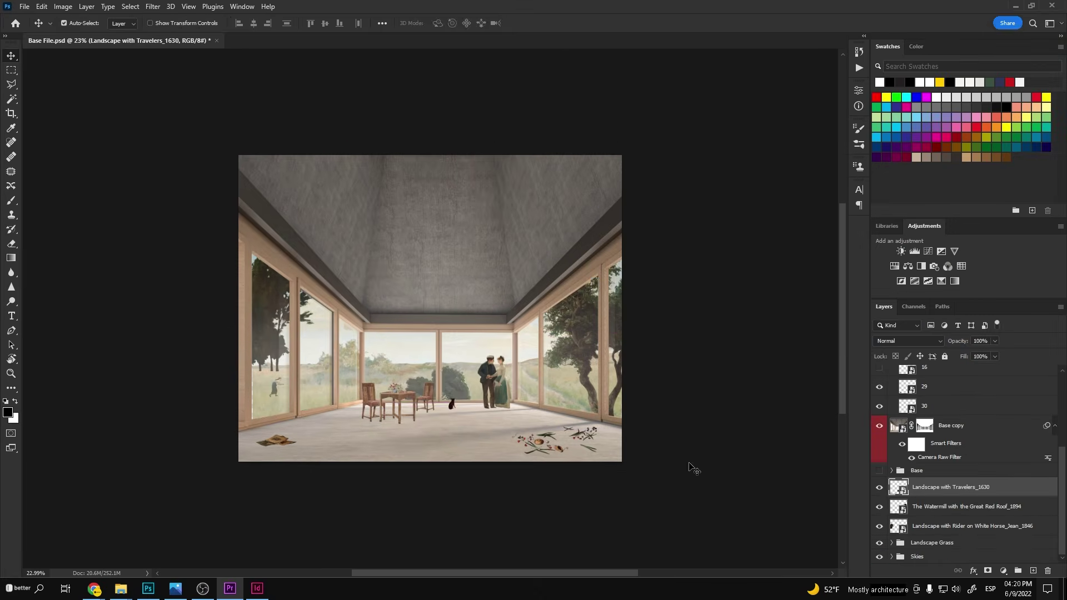
pyautogui.hotkey('ctrl', 't')
pyautogui.scroll(6, 498, 393)
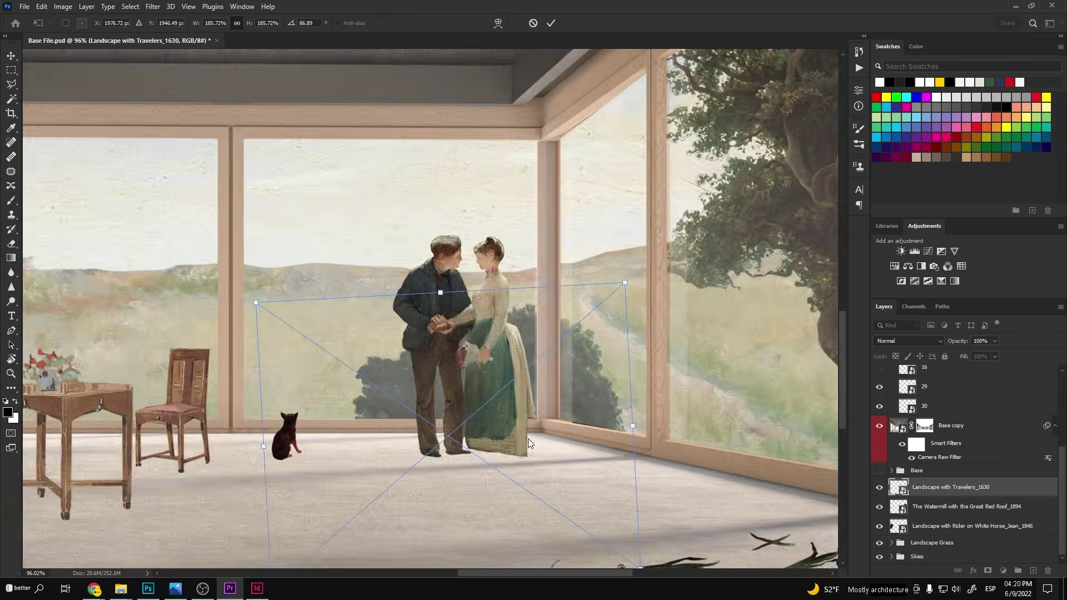
pyautogui.scroll(-4, 531, 393)
pyautogui.hotkey('ctrl', 'j')
pyautogui.moveTo(531, 400); pyautogui.dragTo(322, 400)
pyautogui.press('Return')
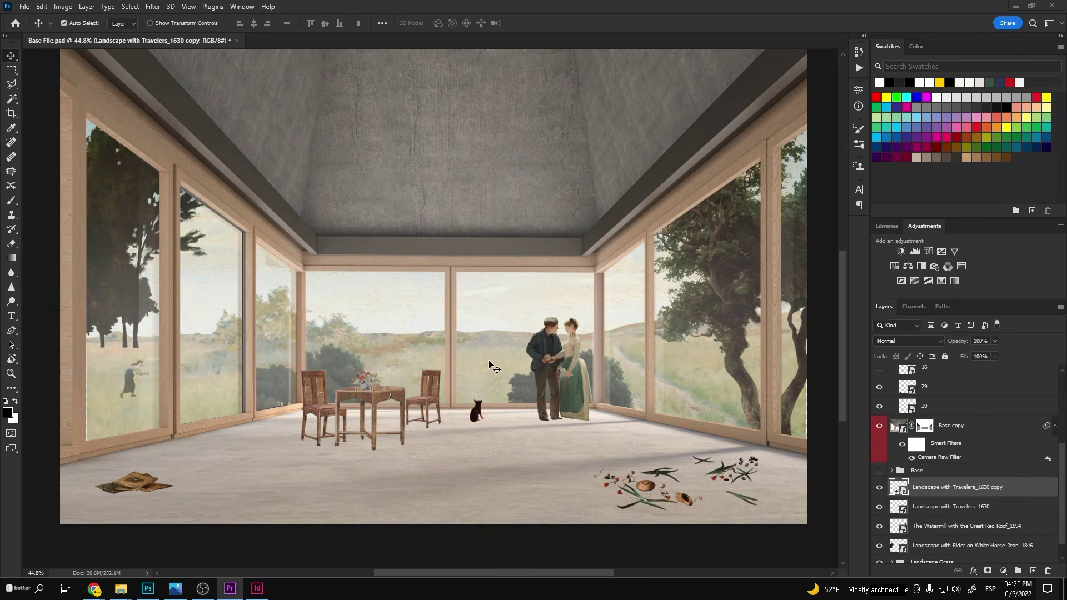
# - Place the Landscape with Saint John on Patmos_1640 trees, move their layer below the other trees, and shift them to the right side window
pyautogui.hotkey('alt', 'Tab')
pyautogui.moveTo(435, 456); pyautogui.dragTo(474, 339)
pyautogui.press('Return')
pyautogui.moveTo(965, 488); pyautogui.dragTo(964, 550)
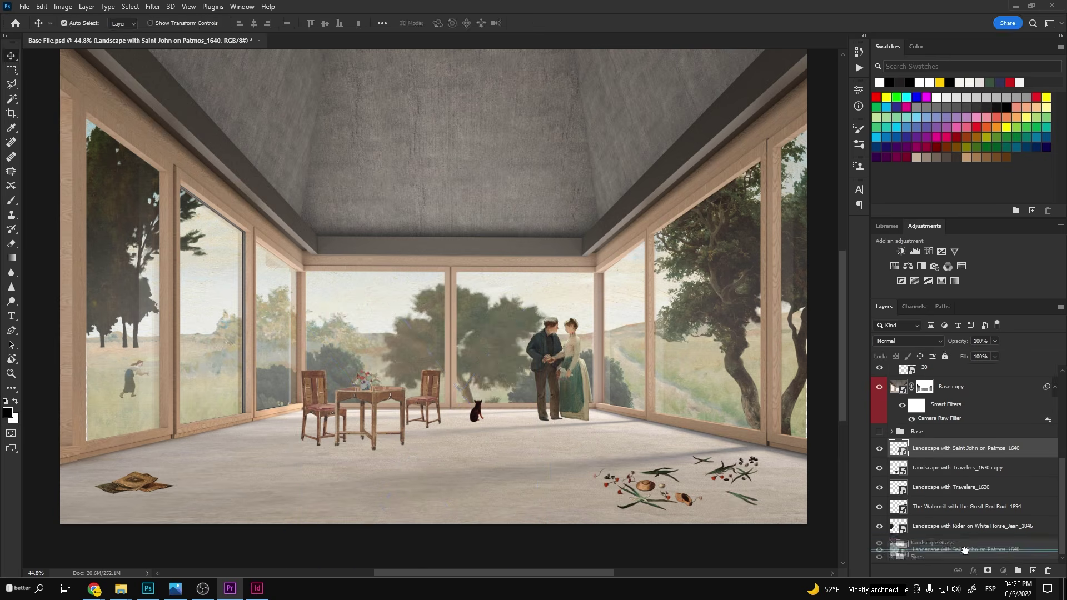
pyautogui.hotkey('ctrl', 't')
pyautogui.moveTo(474, 339); pyautogui.dragTo(650, 312)
pyautogui.press('Return')
# - Duplicate the Saint John on Patmos trees behind the left side and left rear windows, flipping the rear copy horizontally
pyautogui.scroll(-2, 592, 335)
pyautogui.click(476, 349)
pyautogui.click(957, 451)
pyautogui.hotkey('ctrl', 't')
pyautogui.click(965, 526)
pyautogui.hotkey('ctrl', 'j')
pyautogui.hotkey('ctrl', 't')
pyautogui.press('Return')
pyautogui.moveTo(311, 236); pyautogui.dragTo(285, 270)
pyautogui.moveTo(264, 310); pyautogui.dragTo(467, 304)
pyautogui.rightClick(465, 299)
pyautogui.click(504, 500)
pyautogui.press('Return')
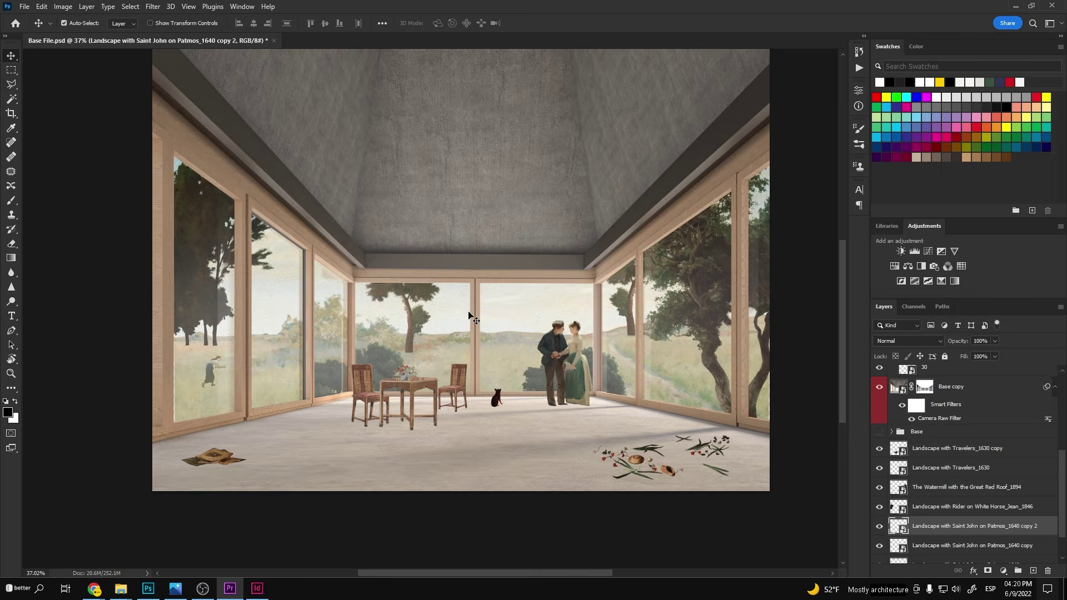
# - Place the Rest on the Flight into Egypt_1640 trees behind the right rear window and scale them down
pyautogui.hotkey('alt', 'Tab')
pyautogui.scroll(-15, 938, 181)
pyautogui.moveTo(922, 314); pyautogui.dragTo(464, 311)
pyautogui.moveTo(611, 422); pyautogui.dragTo(518, 333)
pyautogui.press('Return')
# - Duplicate the Rest on the Flight into Egypt trees twice, positioning one copy behind the left side windows and one behind the right
pyautogui.hotkey('ctrl', 'j')
pyautogui.moveTo(472, 300); pyautogui.dragTo(319, 316)
pyautogui.hotkey('ctrl', 't')
pyautogui.press('Return')
pyautogui.scroll(-13, 450, 336)
pyautogui.scroll(14, 475, 342)
pyautogui.hotkey('ctrl', 'j')
pyautogui.hotkey('ctrl', 't')
pyautogui.moveTo(241, 289); pyautogui.dragTo(597, 304)
pyautogui.press('Return')
pyautogui.hscroll(-2, 555, 311)
# - Place The Banks of the Oise_Henri Rousseau_1907 cypresses behind the right rear window, scaled to about 38%
pyautogui.hotkey('alt', 'Tab')
pyautogui.scroll(-8, 805, 285)
pyautogui.moveTo(922, 158); pyautogui.dragTo(583, 220)
pyautogui.moveTo(676, 50); pyautogui.dragTo(549, 212)
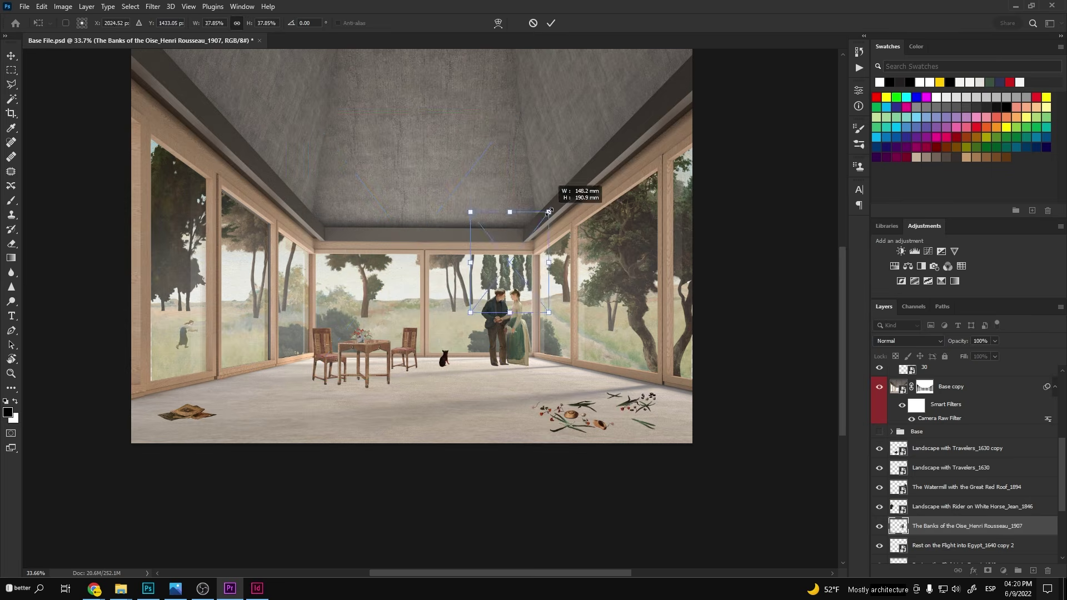
pyautogui.press('Return')
# - Mask the cypress cutout down to one pair of trees and reposition the pair in the right rear window
pyautogui.scroll(8, 518, 269)
pyautogui.moveTo(504, 175); pyautogui.dragTo(615, 384)
pyautogui.click(987, 571)
pyautogui.hotkey('ctrl', 't')
pyautogui.moveTo(545, 293); pyautogui.dragTo(495, 268)
pyautogui.press('Return')
pyautogui.scroll(-9, 666, 297)
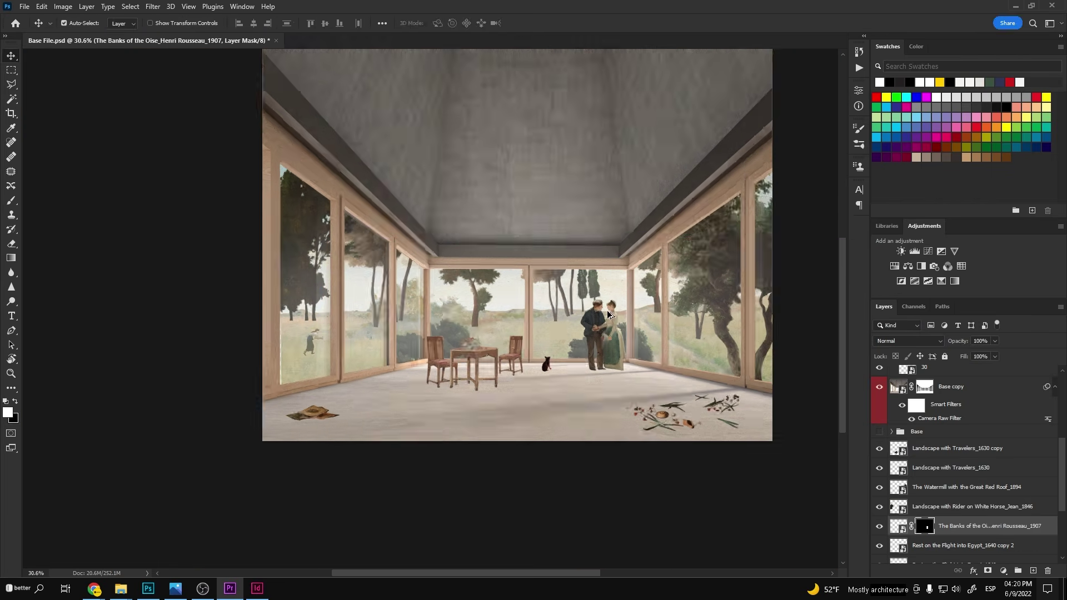
# - Duplicate the masked cypress pair into the left and right side windows and move the copies lower in the layer order
pyautogui.hotkey('ctrl', 'j')
pyautogui.hotkey('ctrl', 't')
pyautogui.moveTo(599, 284); pyautogui.dragTo(322, 269)
pyautogui.press('Return')
pyautogui.moveTo(965, 473); pyautogui.dragTo(964, 536)
pyautogui.hotkey('ctrl', 'j')
pyautogui.hotkey('ctrl', 't')
pyautogui.moveTo(326, 269); pyautogui.dragTo(672, 276)
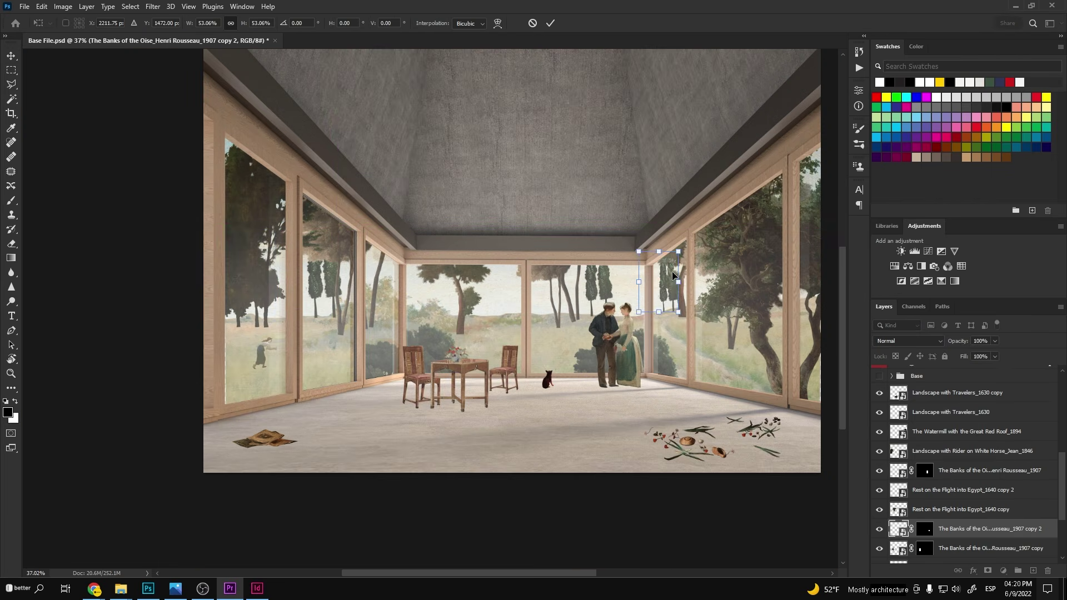
pyautogui.rightClick(663, 278)
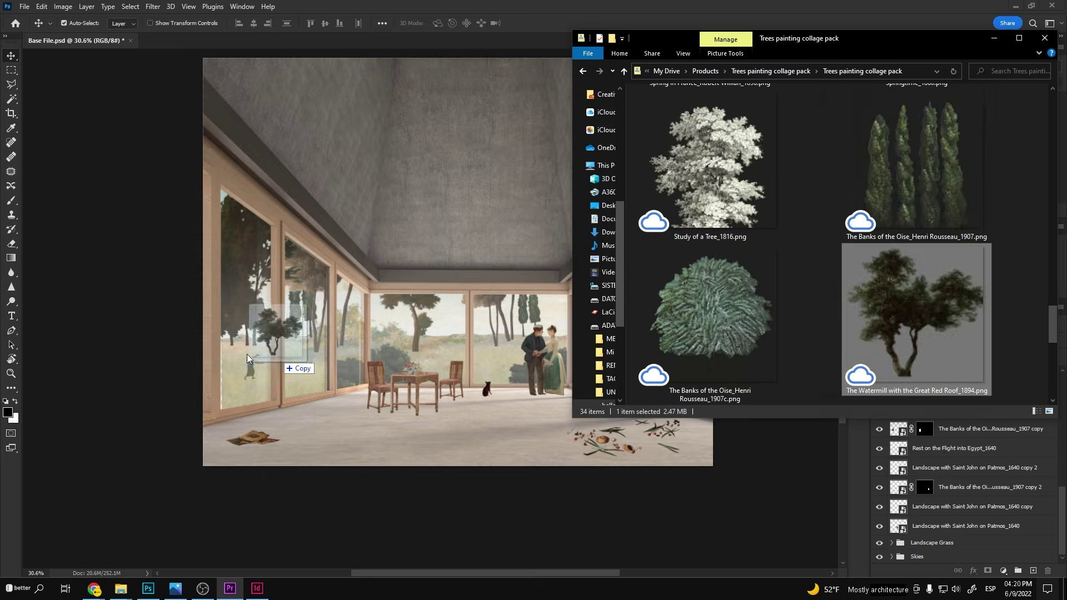
# - Place another Watermill with the Great Red Roof_1894 tree low behind the left front window, scaled to about 62%
pyautogui.moveTo(246, 358); pyautogui.dragTo(247, 359)
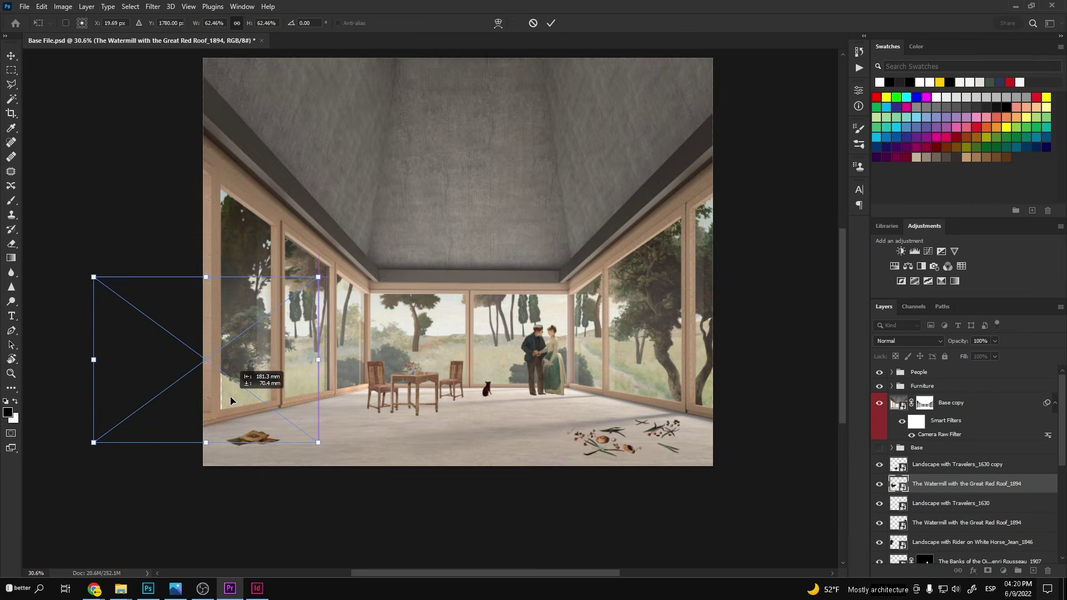
pyautogui.press('Return')
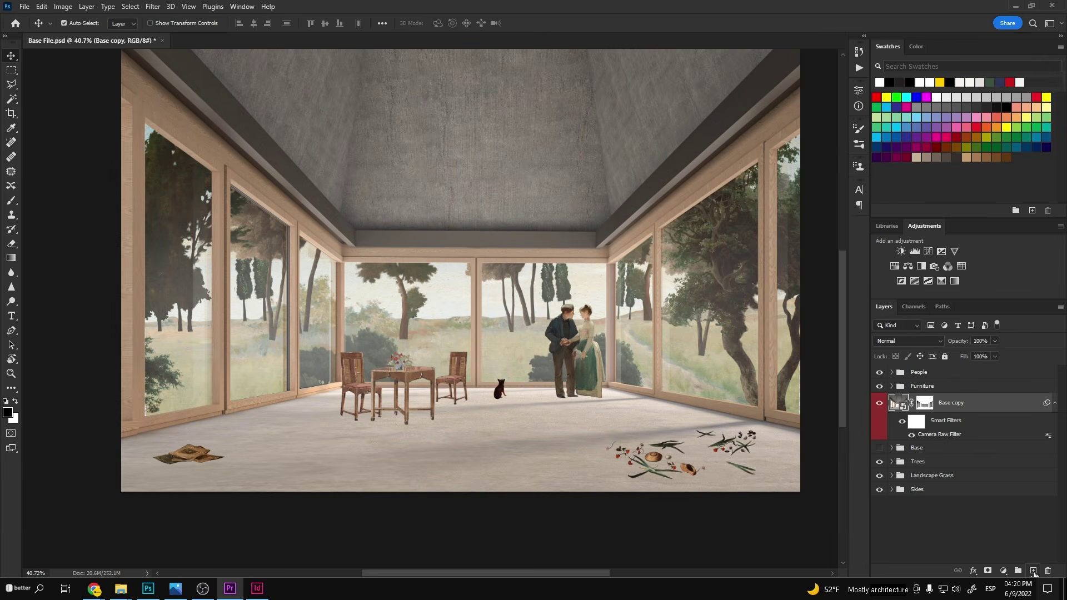
# - Add a new layer above the base render and brush soft contact shadows under the furniture and the cat
pyautogui.click(1032, 571)
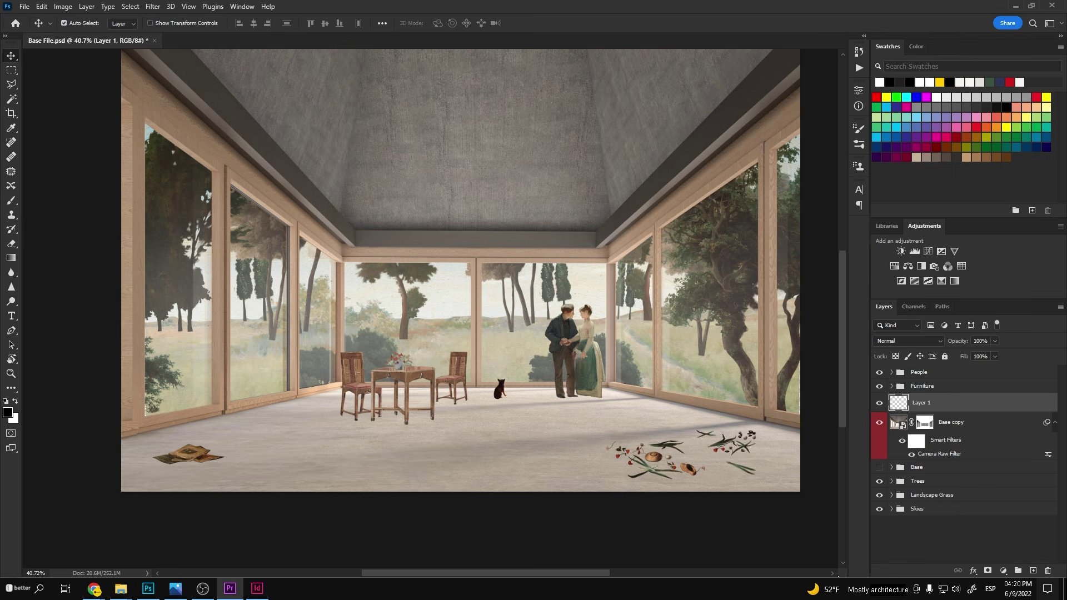
pyautogui.press('b')
pyautogui.moveTo(419, 428); pyautogui.dragTo(340, 429)
pyautogui.scroll(5, 471, 412)
pyautogui.moveTo(470, 415); pyautogui.dragTo(437, 417)
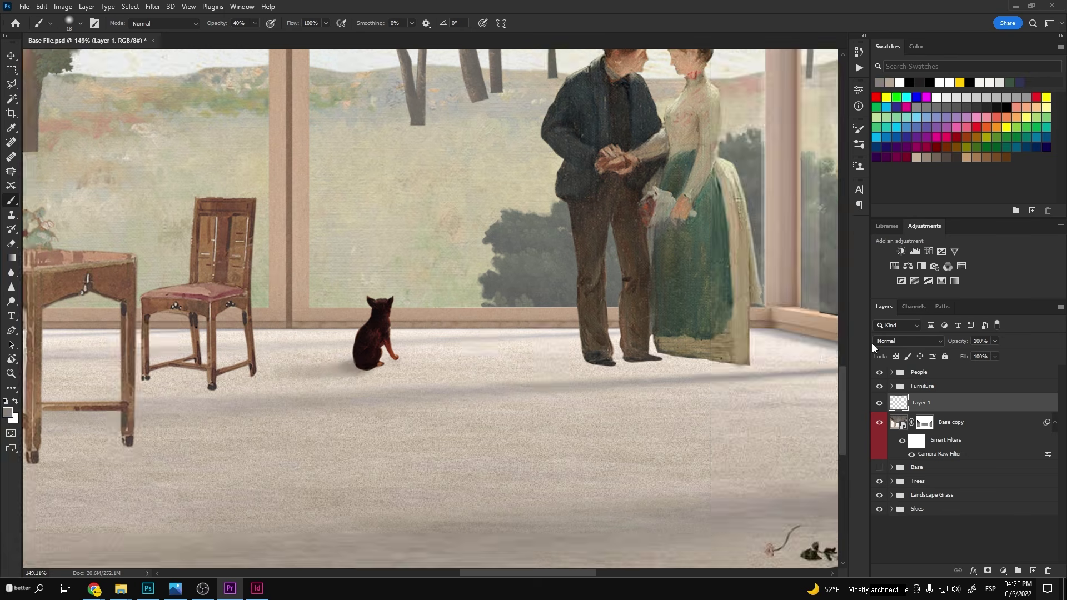
# - Set the shadow layer to Multiply at 75% opacity and paint softer floor shadows around the table and chairs with a 10% brush
pyautogui.scroll(-5, 458, 439)
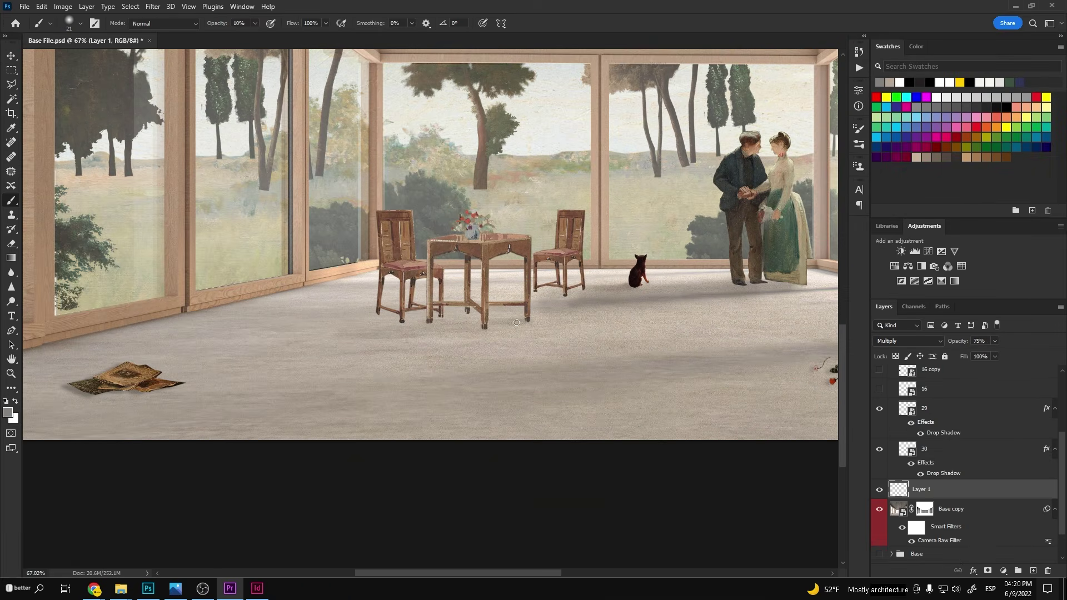
pyautogui.scroll(5, 464, 329)
pyautogui.moveTo(361, 308); pyautogui.dragTo(209, 315)
pyautogui.scroll(-2, 343, 283)
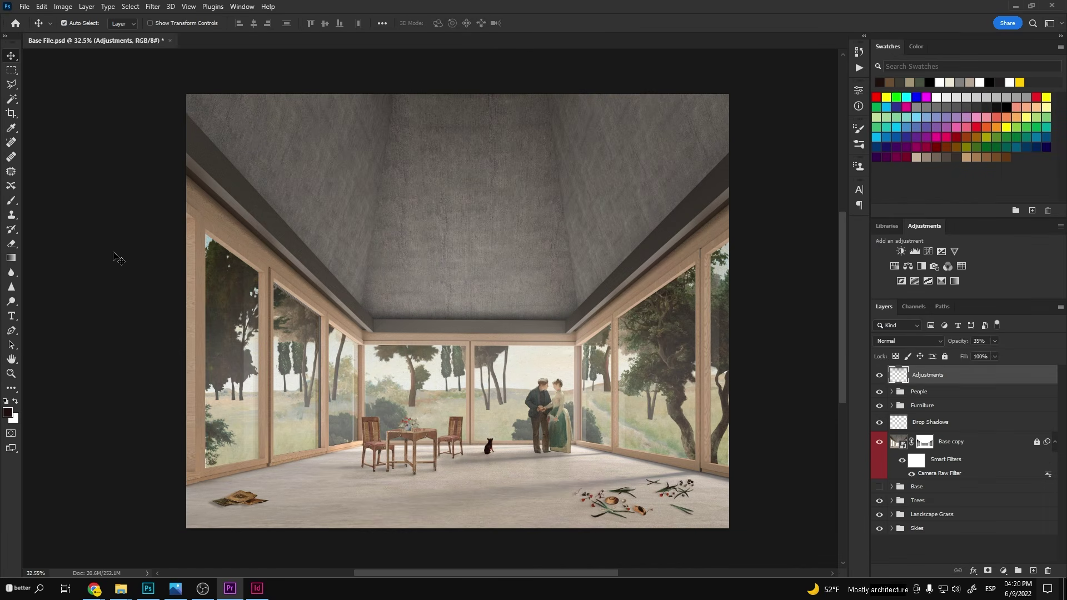
# - Stamp all visible layers into a new layer named Merge and convert it to a smart object
pyautogui.hotkey('ctrl', 'shift', 'alt', 'e')
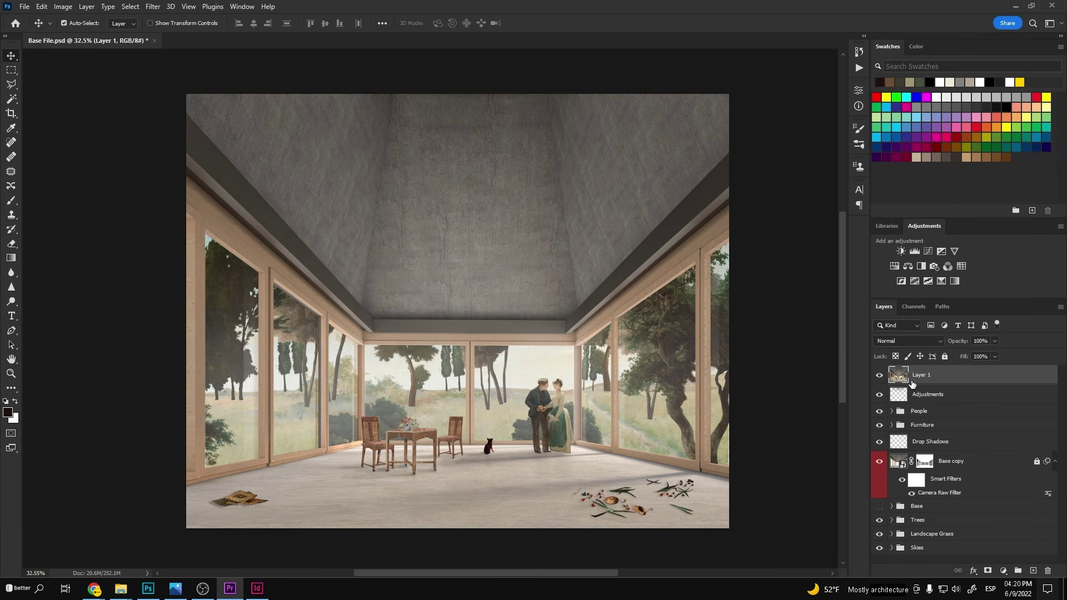
pyautogui.write('M')
pyautogui.press('capslock')
pyautogui.write('erge')
pyautogui.rightClick(919, 380)
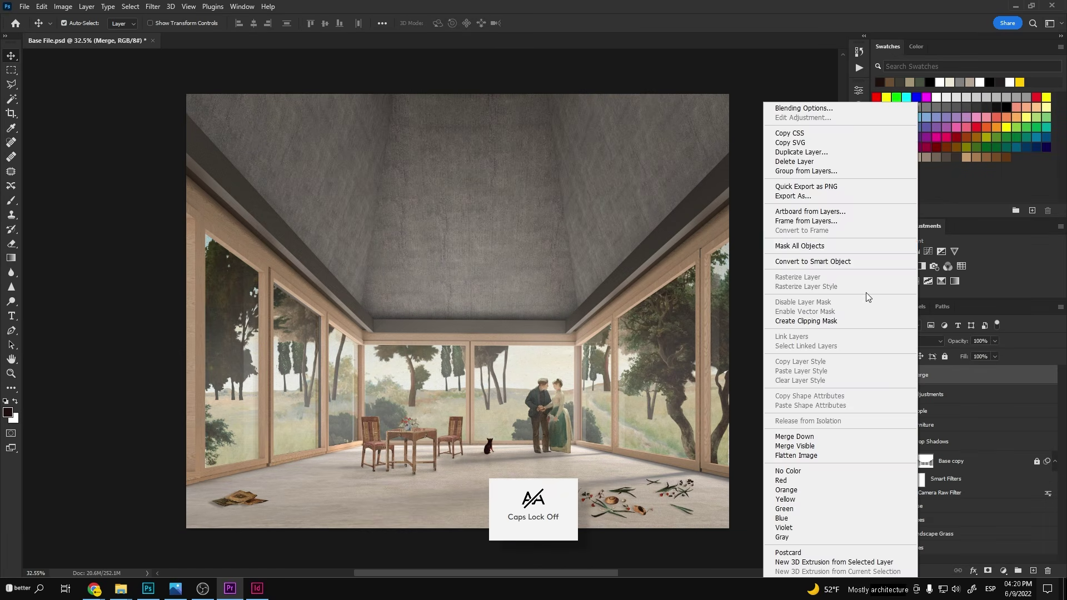
pyautogui.click(848, 261)
# - Apply a Camera Raw Filter to Merge with Vibrance +51, Saturation -9, increased Dehaze and a slightly cooler temperature
pyautogui.click(154, 8)
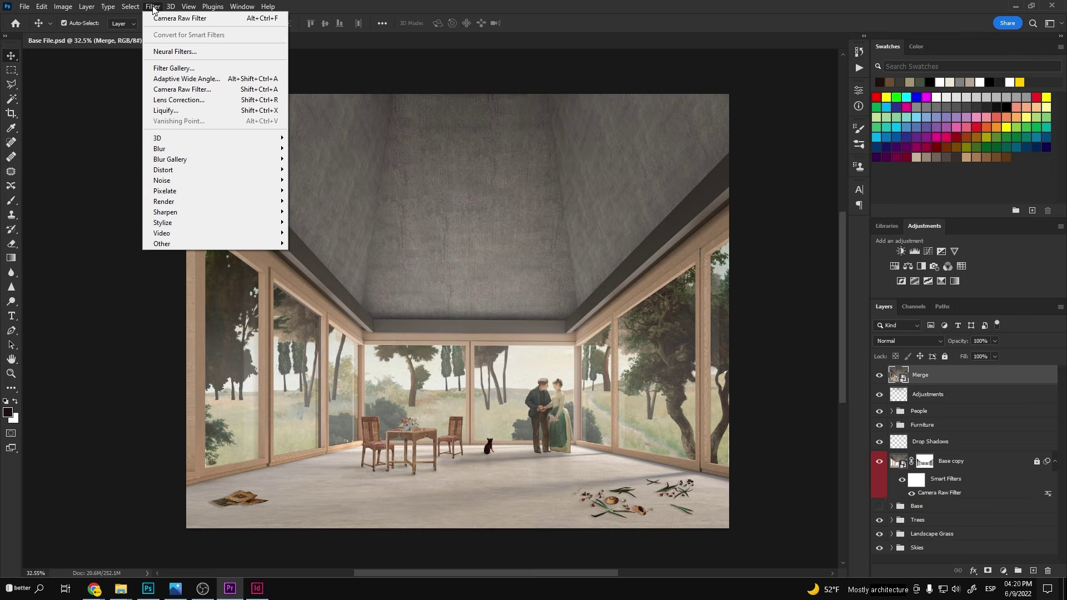
pyautogui.click(192, 90)
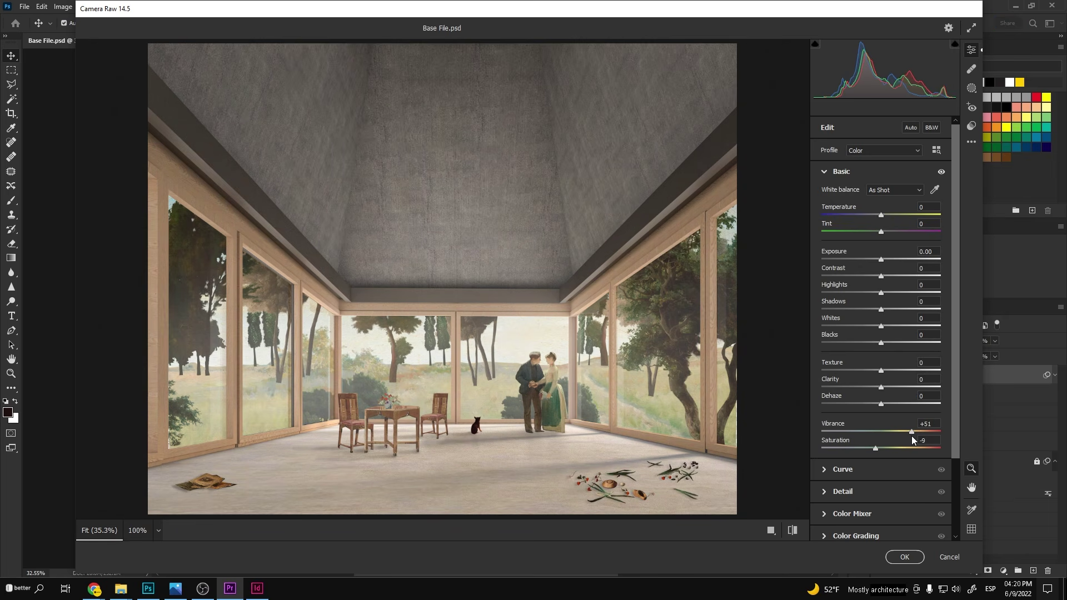
pyautogui.moveTo(880, 404); pyautogui.dragTo(903, 397)
pyautogui.moveTo(881, 216); pyautogui.dragTo(878, 217)
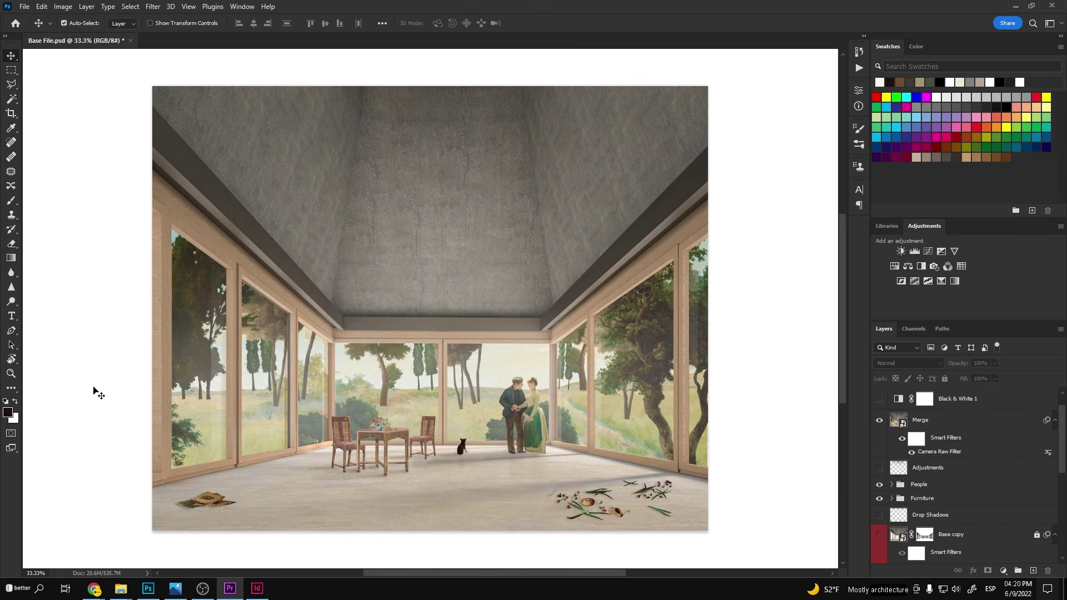
# - Select the ceiling area using its colour in the 1.Render_ID layer with Magic Wand tolerance 17
pyautogui.scroll(-1, 913, 479)
pyautogui.scroll(-3, 913, 479)
pyautogui.click(934, 481)
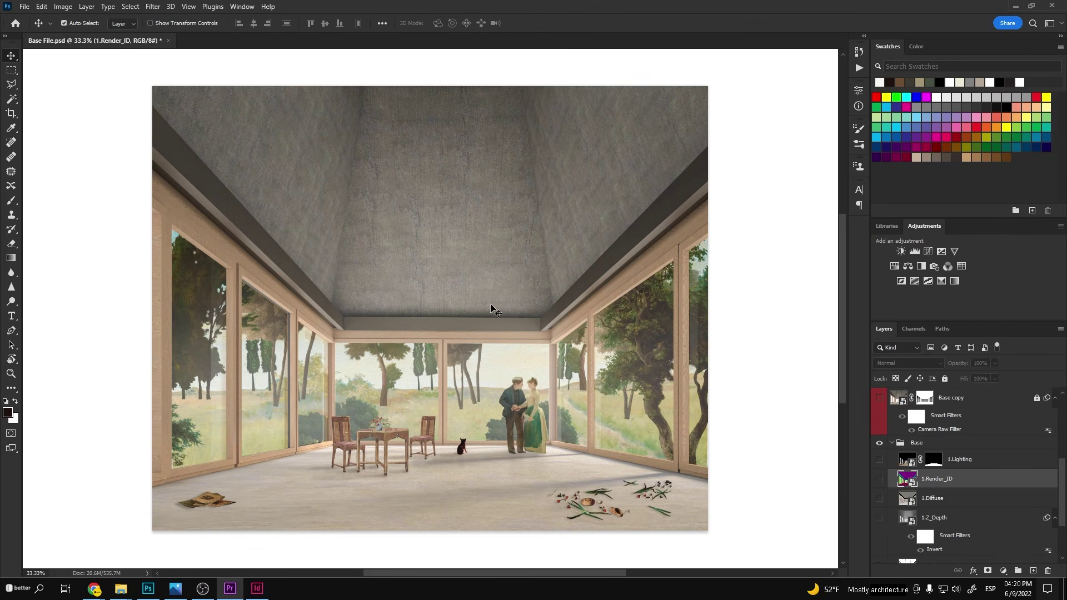
pyautogui.scroll(5, 944, 472)
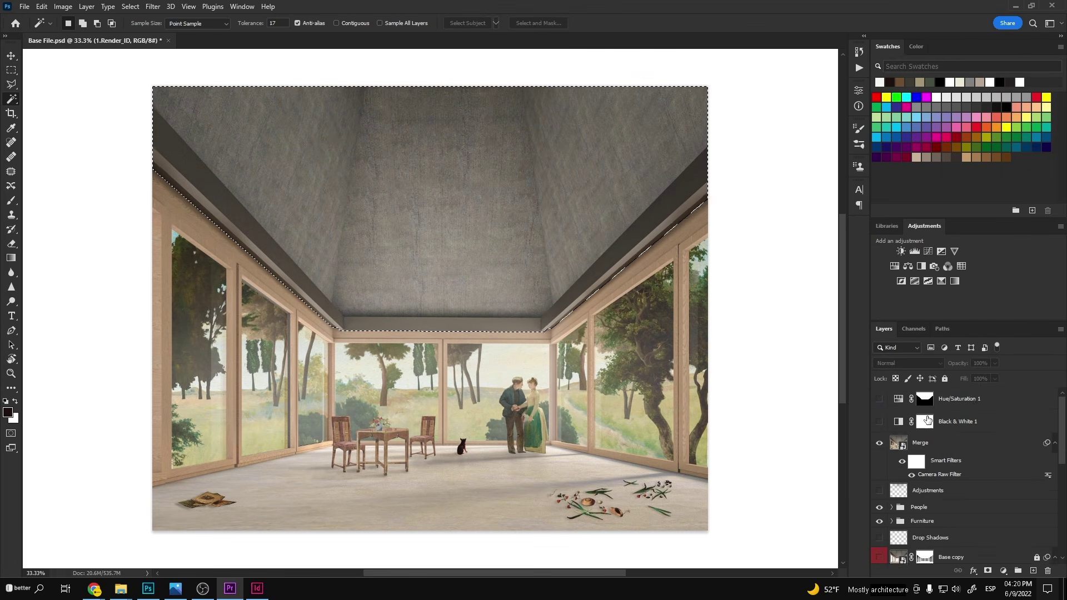
# - Add a colorized Hue/Saturation adjustment above Merge for the selected ceiling, with Hue 11 and Saturation 29
pyautogui.click(920, 421)
pyautogui.click(890, 266)
pyautogui.click(783, 223)
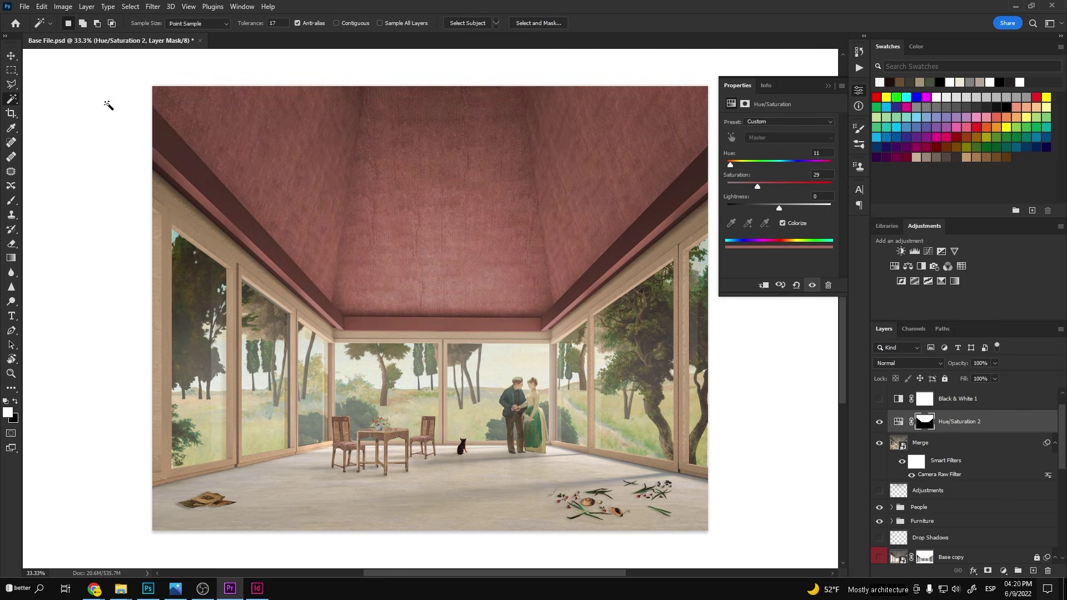
# - Change the canvas surround to off-white and show the collage in full-screen mode fitted to the screen
pyautogui.rightClick(62, 121)
pyautogui.click(84, 233)
pyautogui.press('f')
pyautogui.press('f')
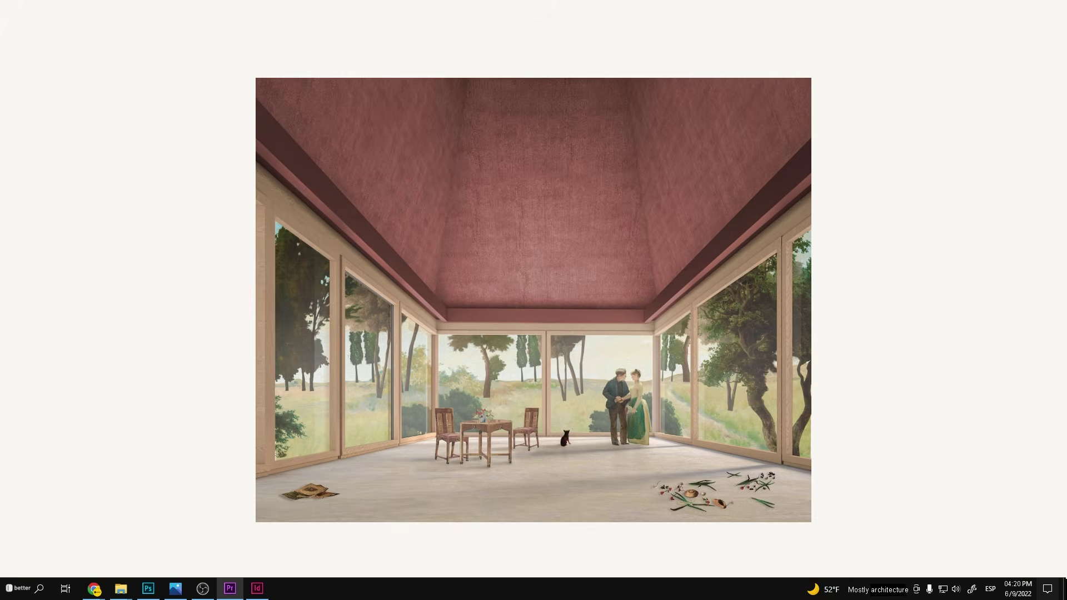
pyautogui.hotkey('ctrl', '0')
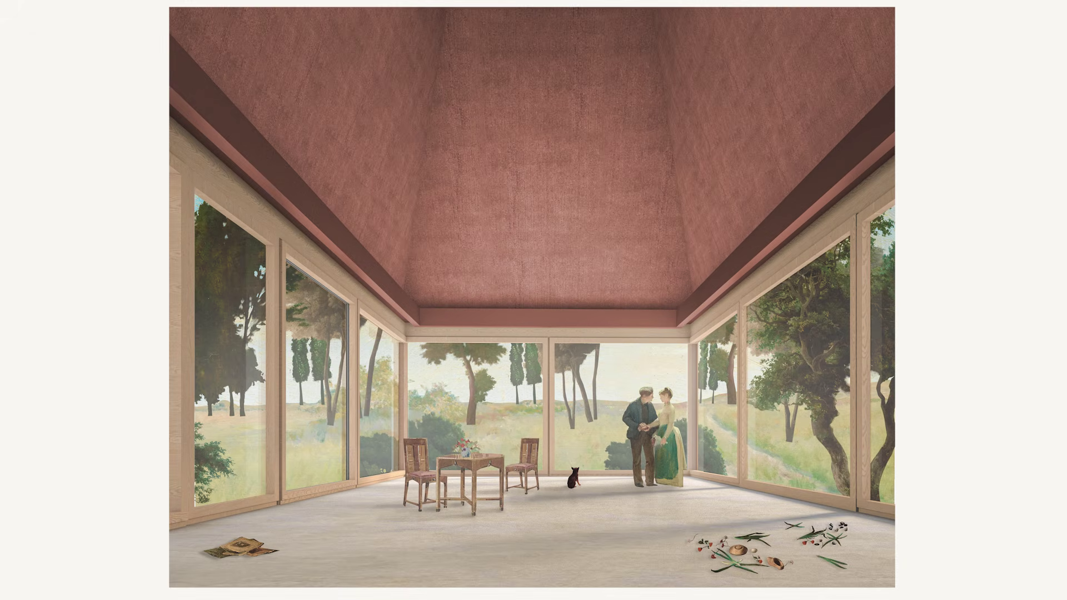